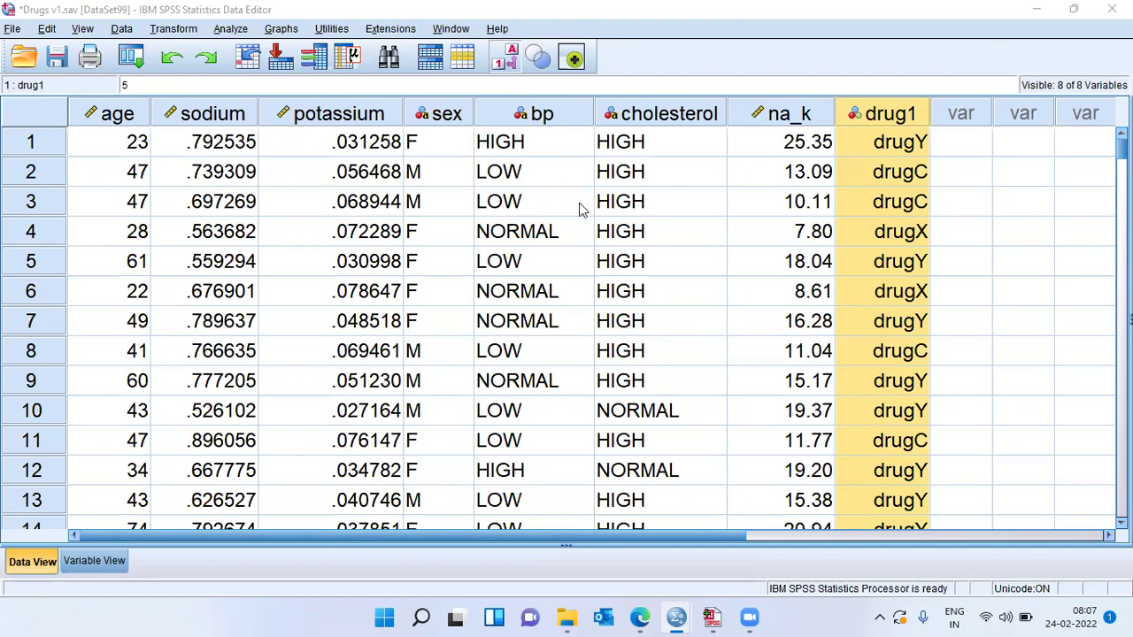
Step: Inspect the age, sex, bp, cholesterol, sodium, potassium, na_k and drug1 variable columns
left_click(743, 150)
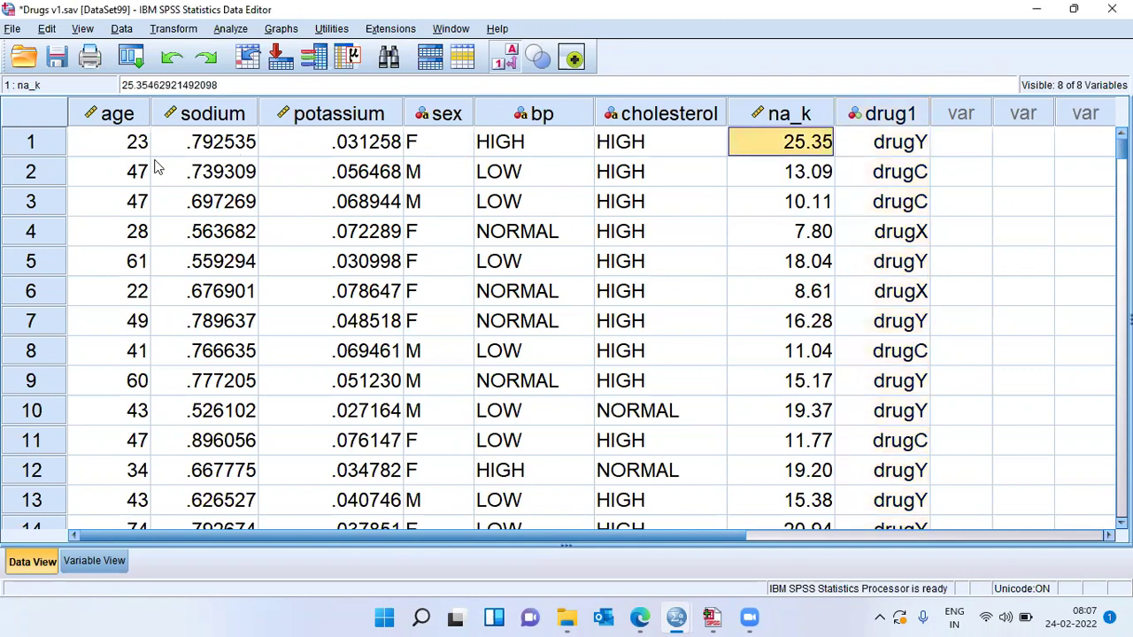
left_click(115, 123)
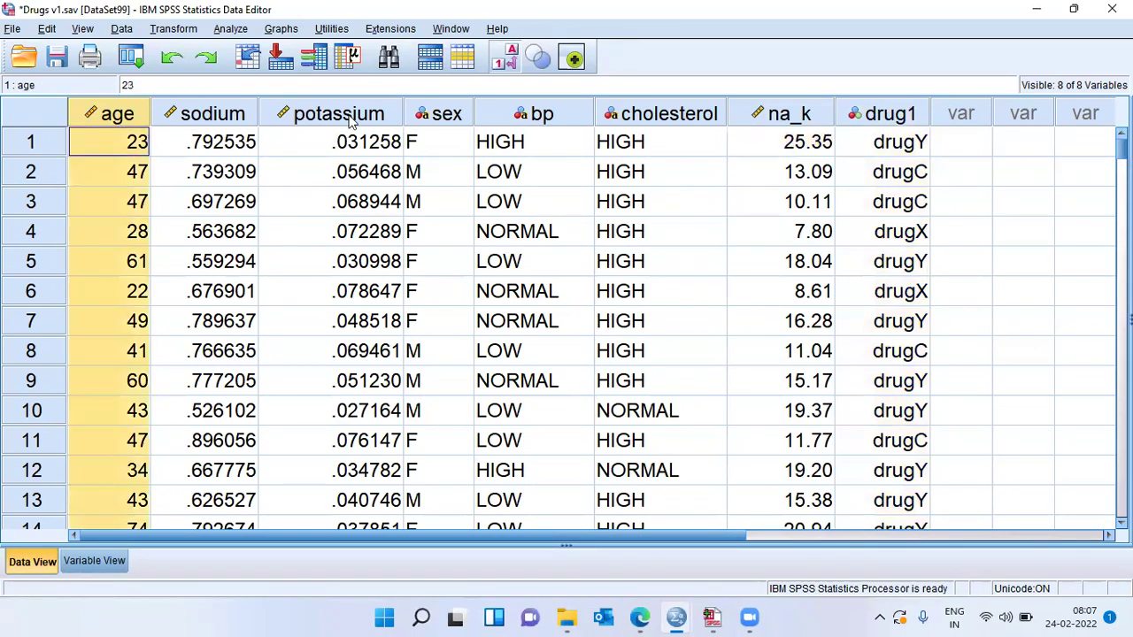
left_click(439, 118)
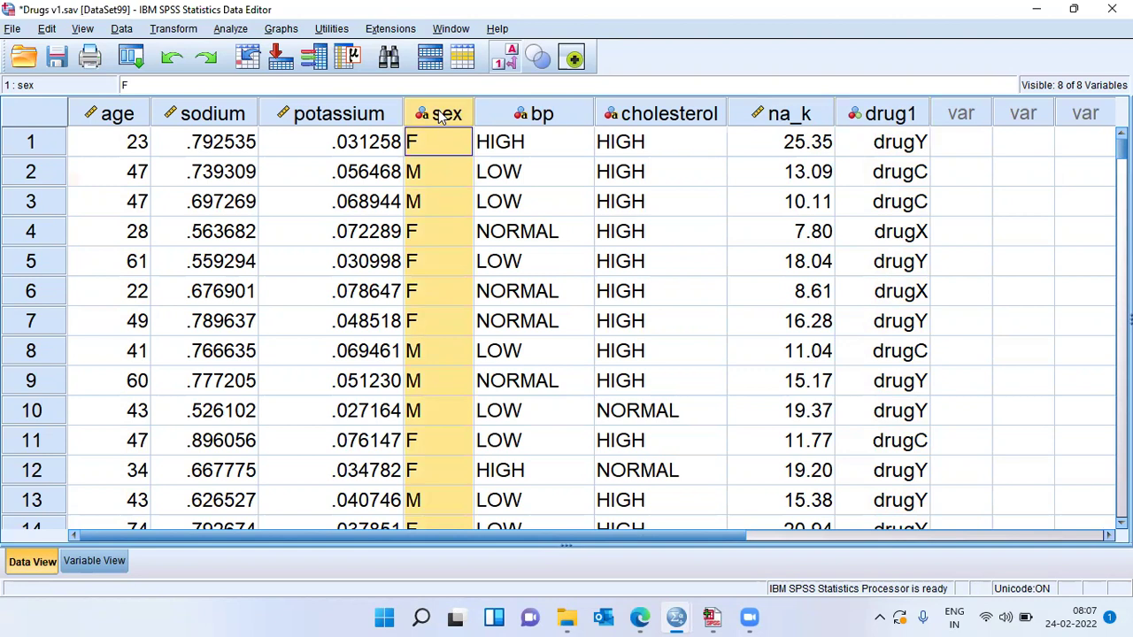
left_click(542, 123)
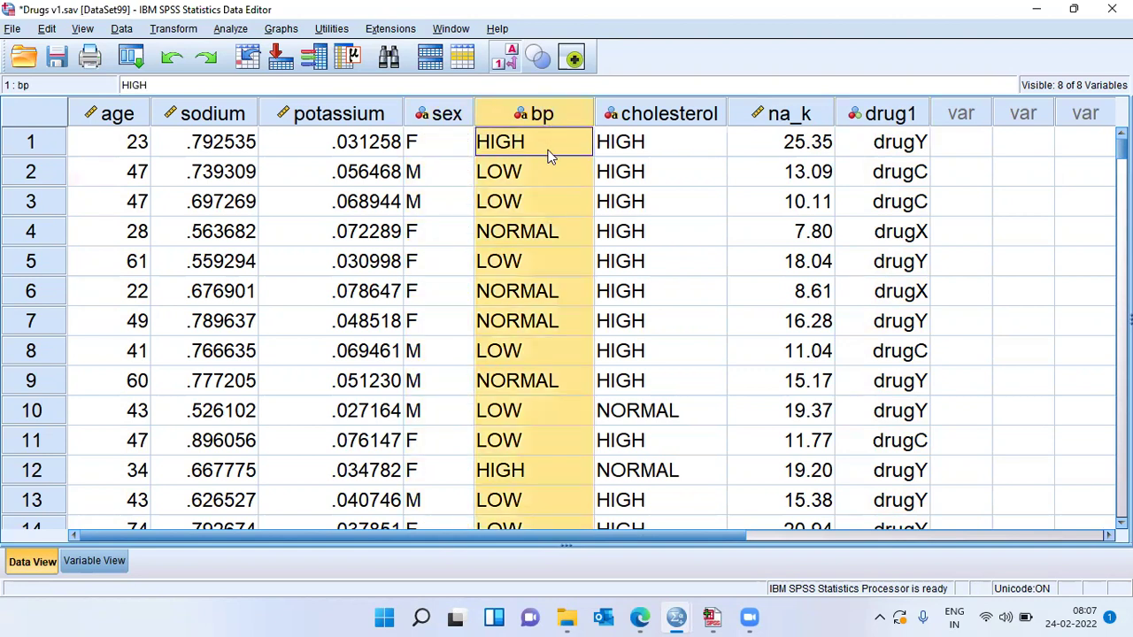
left_click(695, 121)
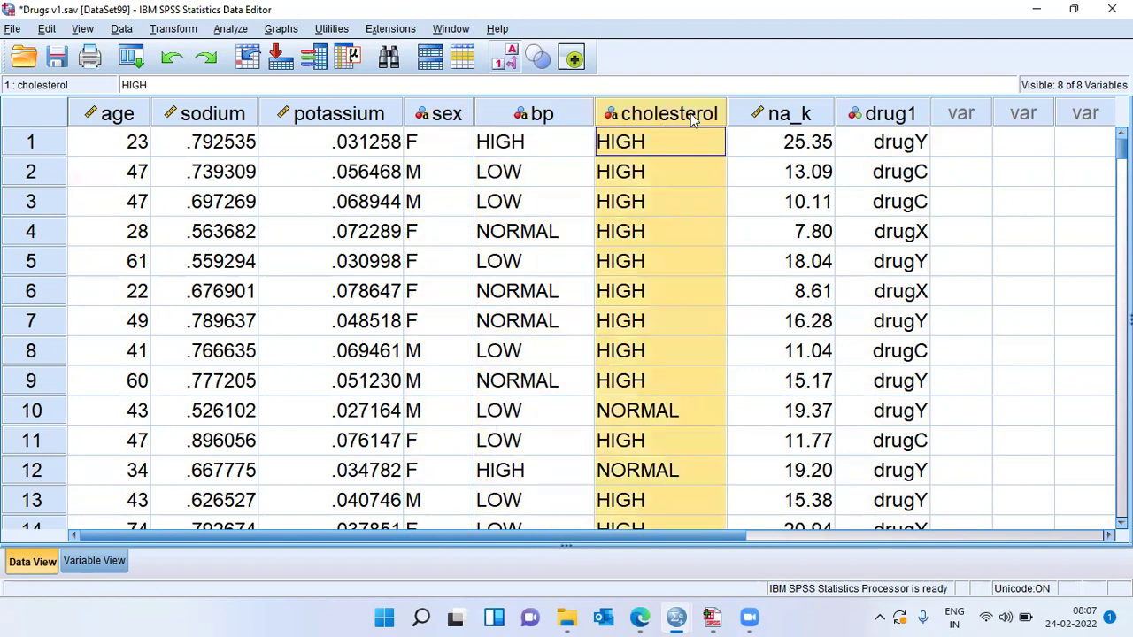
left_click(217, 122)
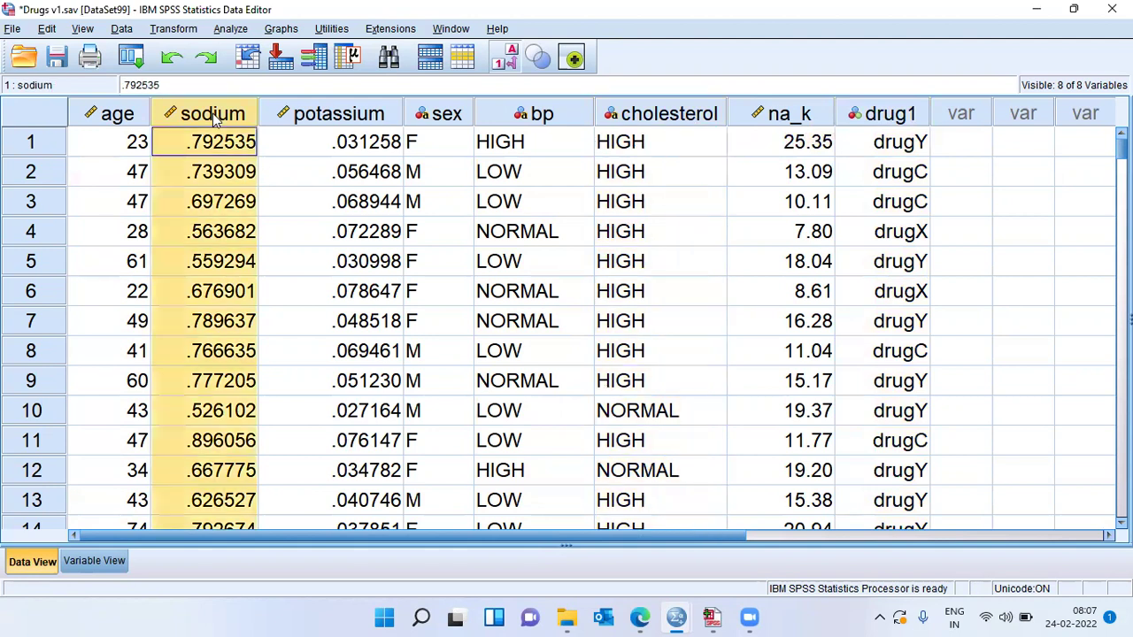
left_click(323, 119)
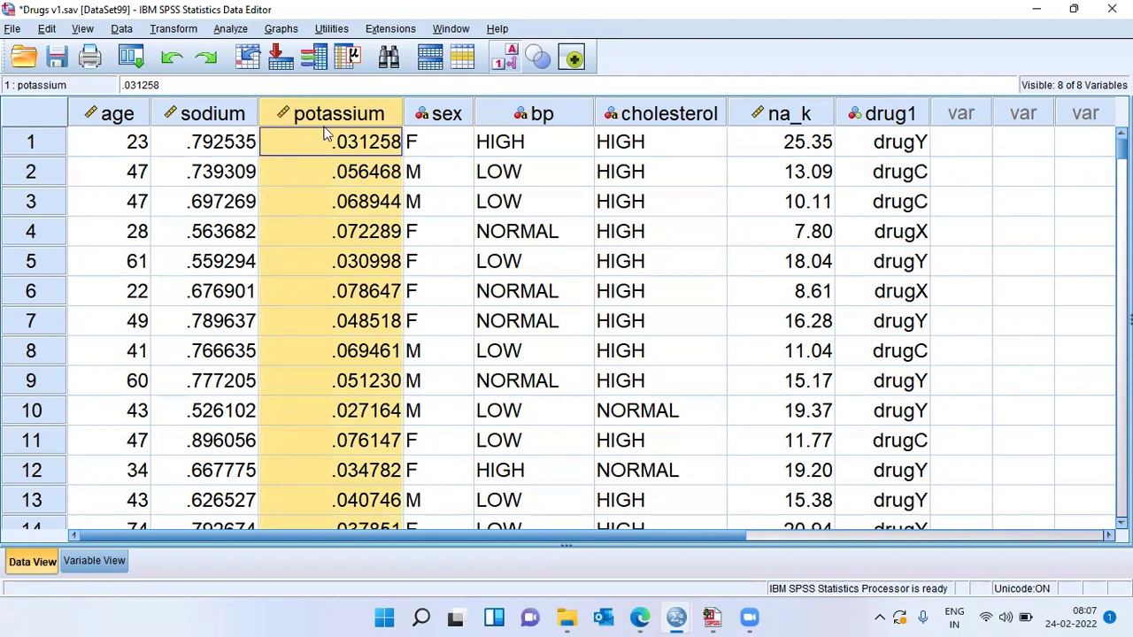
left_click(786, 120)
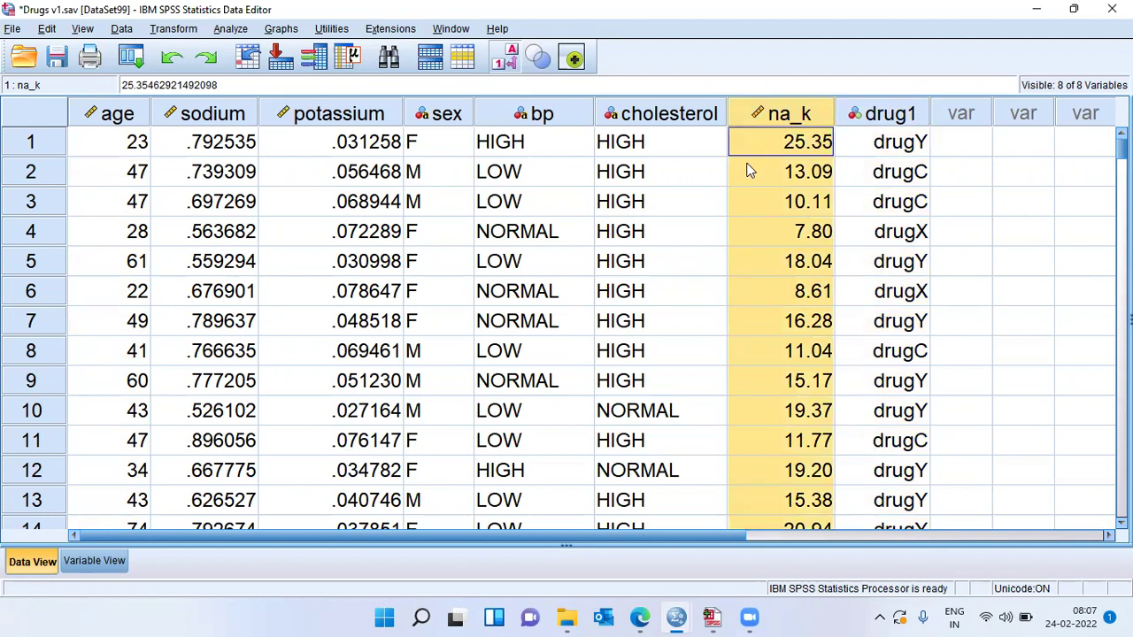
left_click(903, 121)
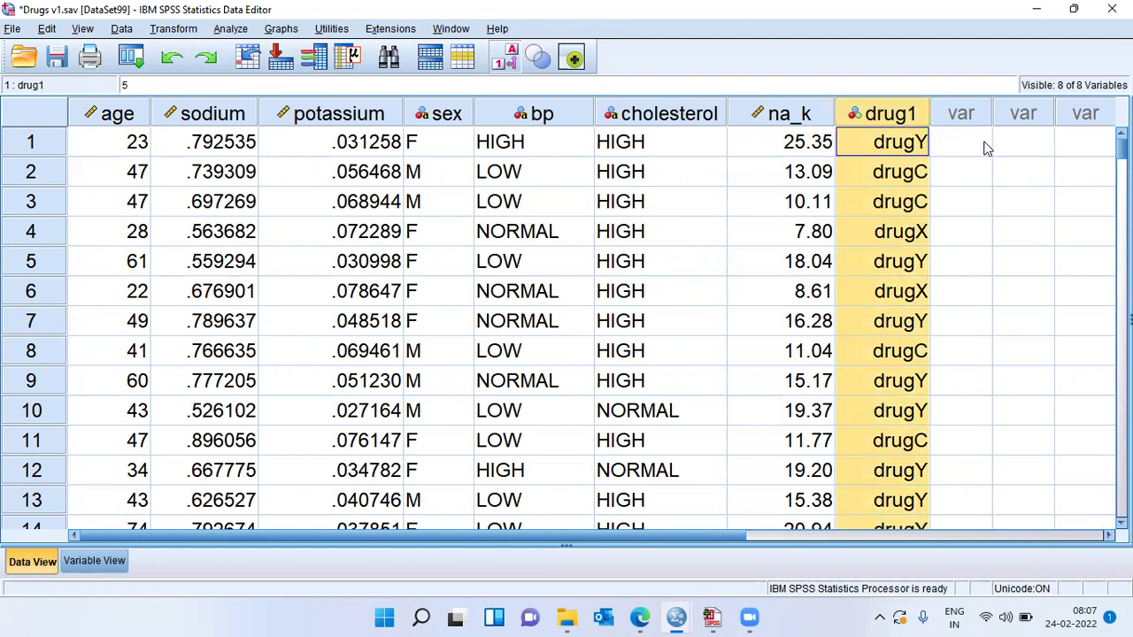
Step: Check the first case's value in every variable, then drug1 for cases 2 to 4
left_click(433, 152)
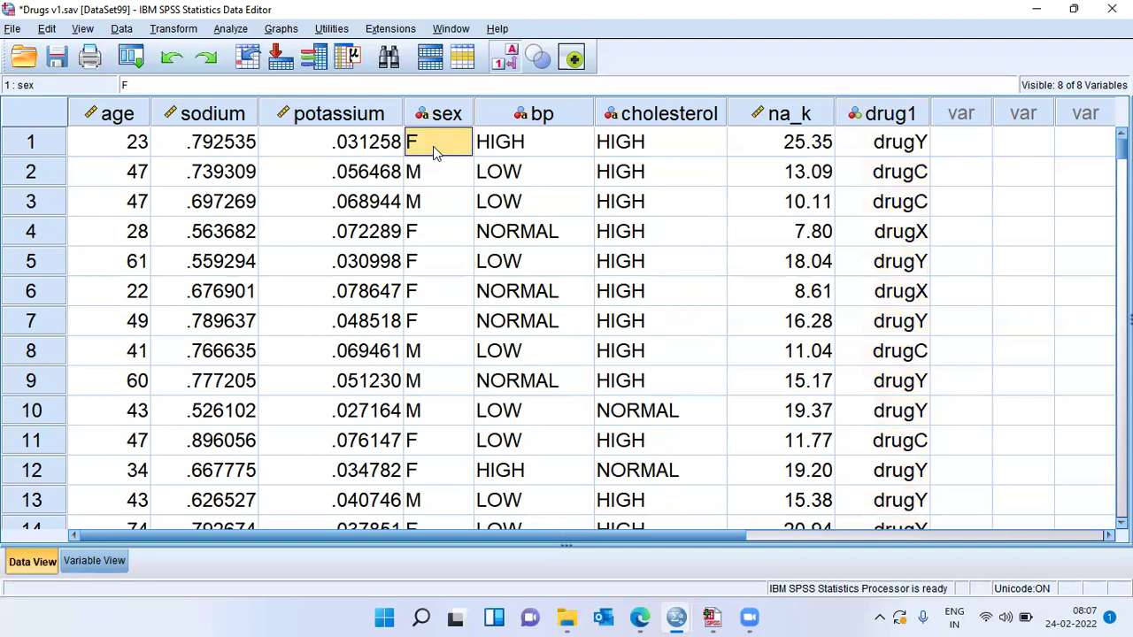
left_click(132, 153)
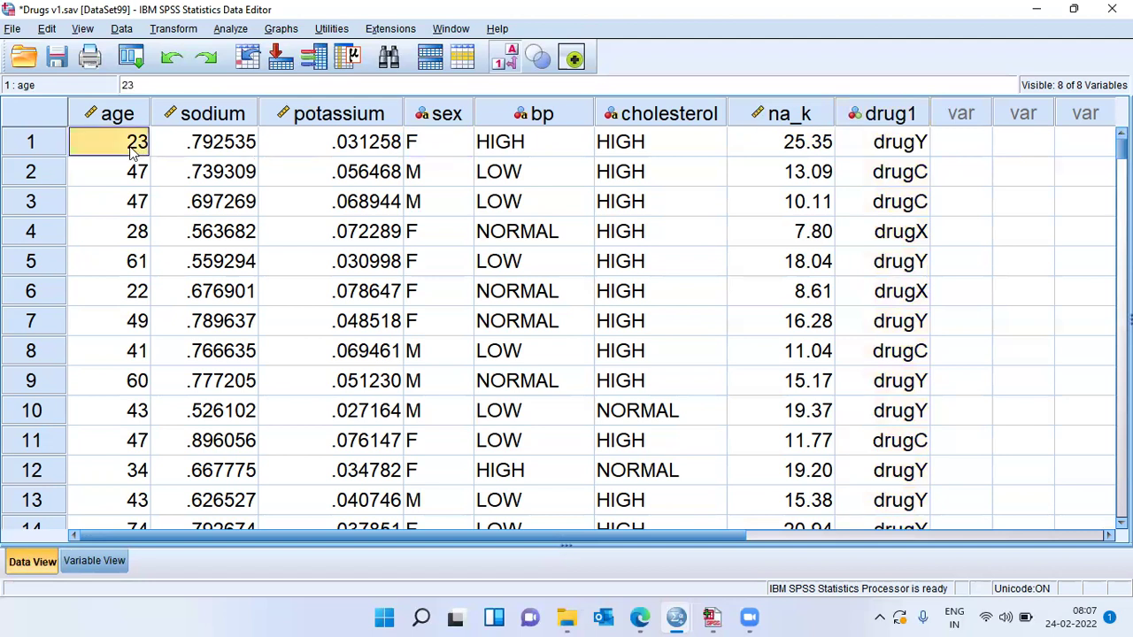
left_click(202, 154)
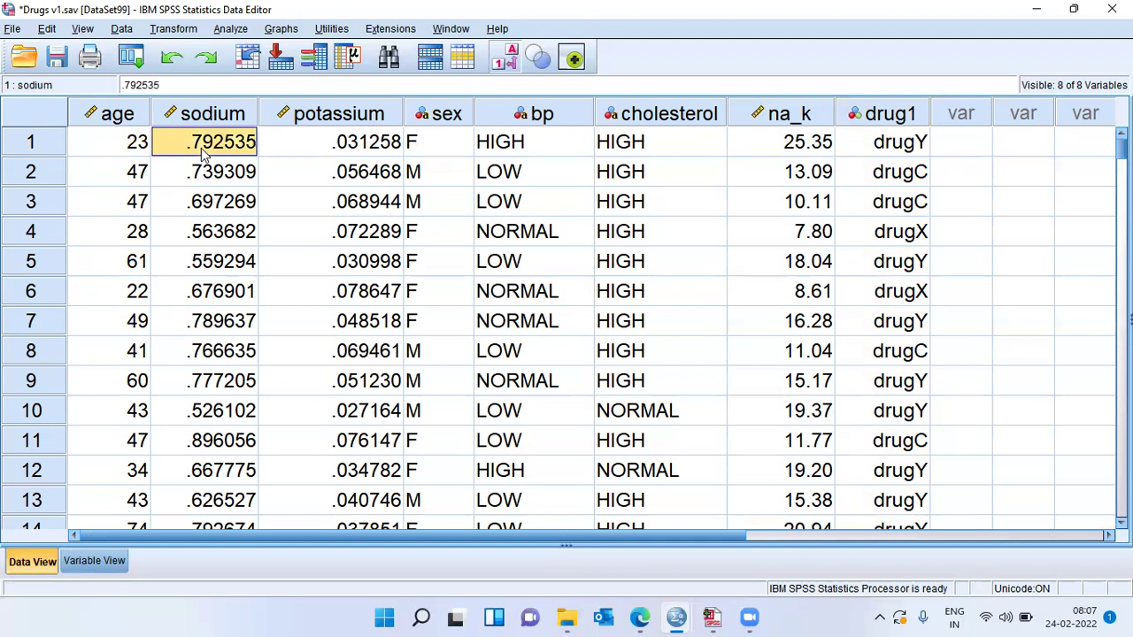
left_click(357, 157)
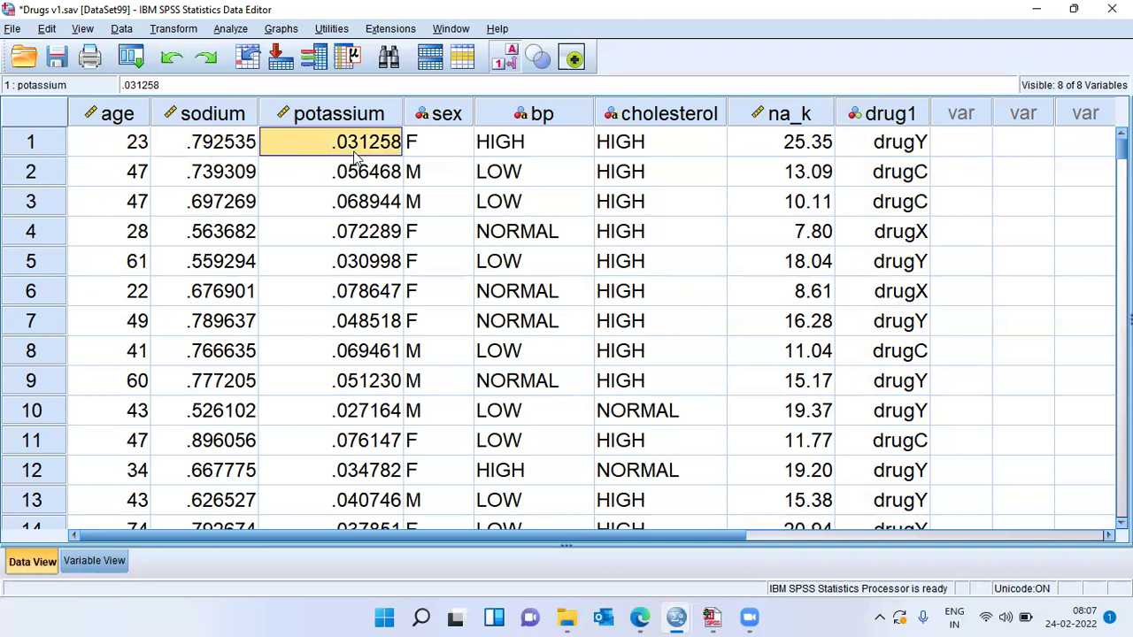
left_click(539, 158)
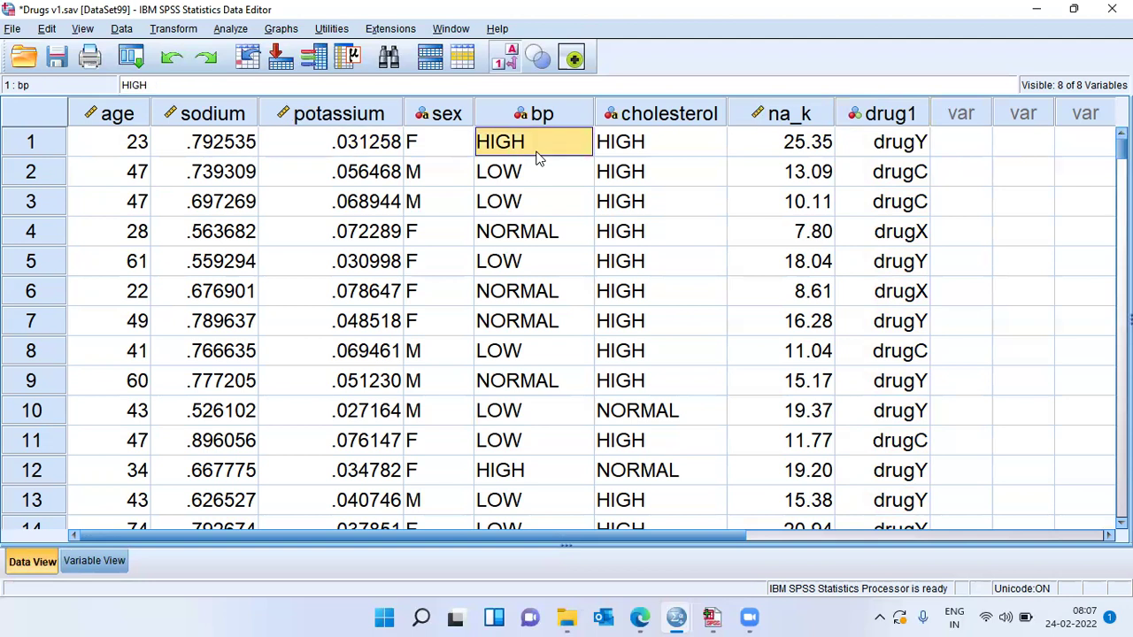
left_click(644, 162)
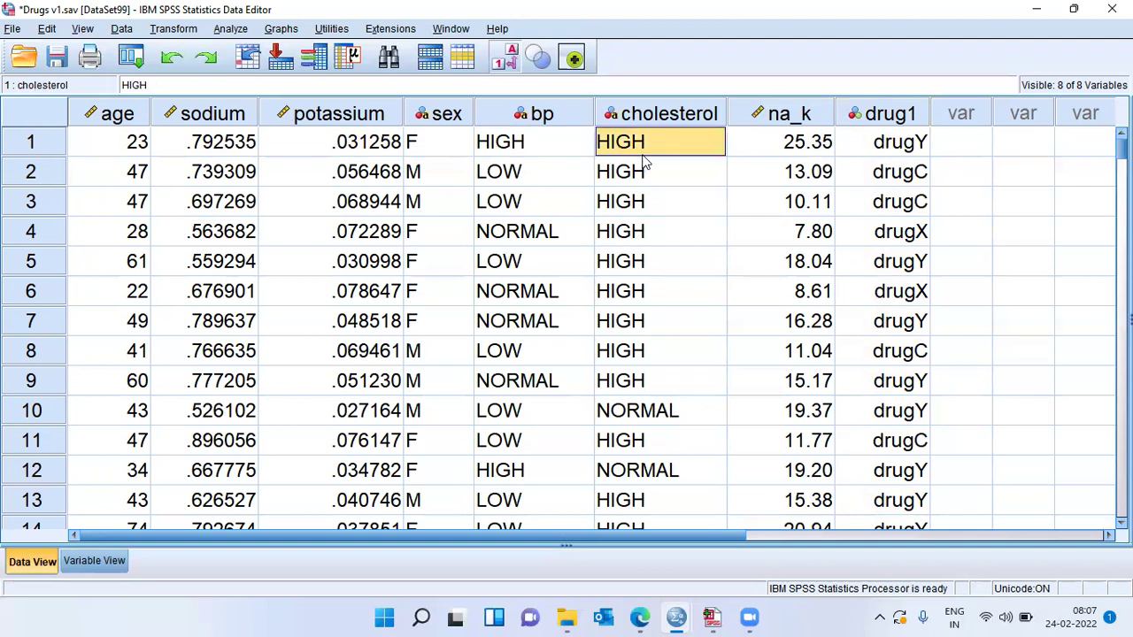
left_click(776, 155)
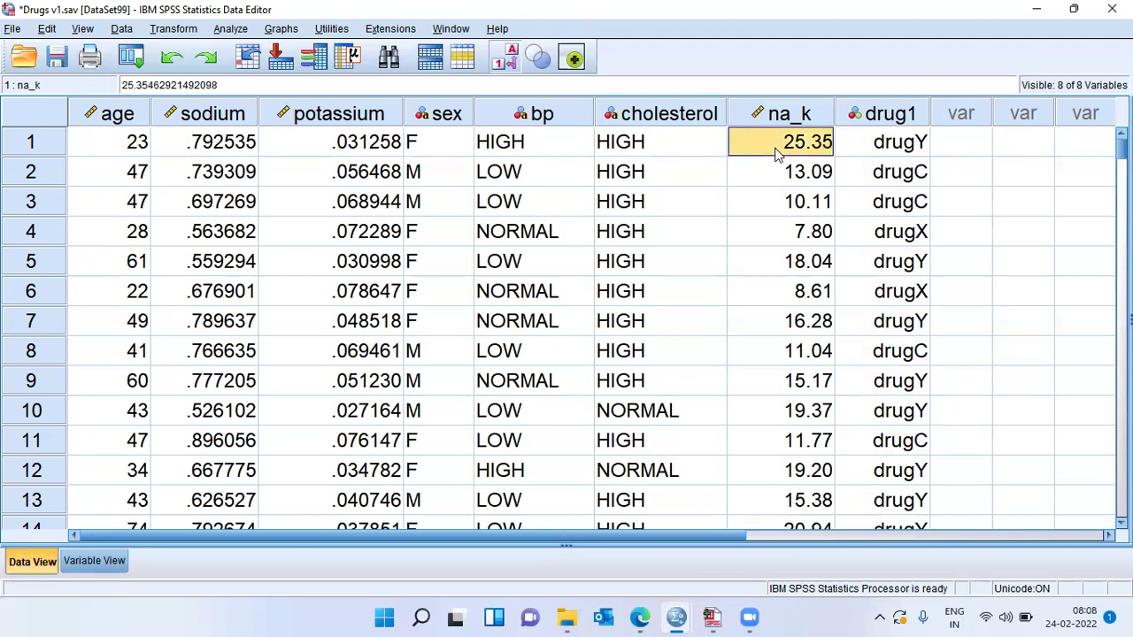
left_click(888, 146)
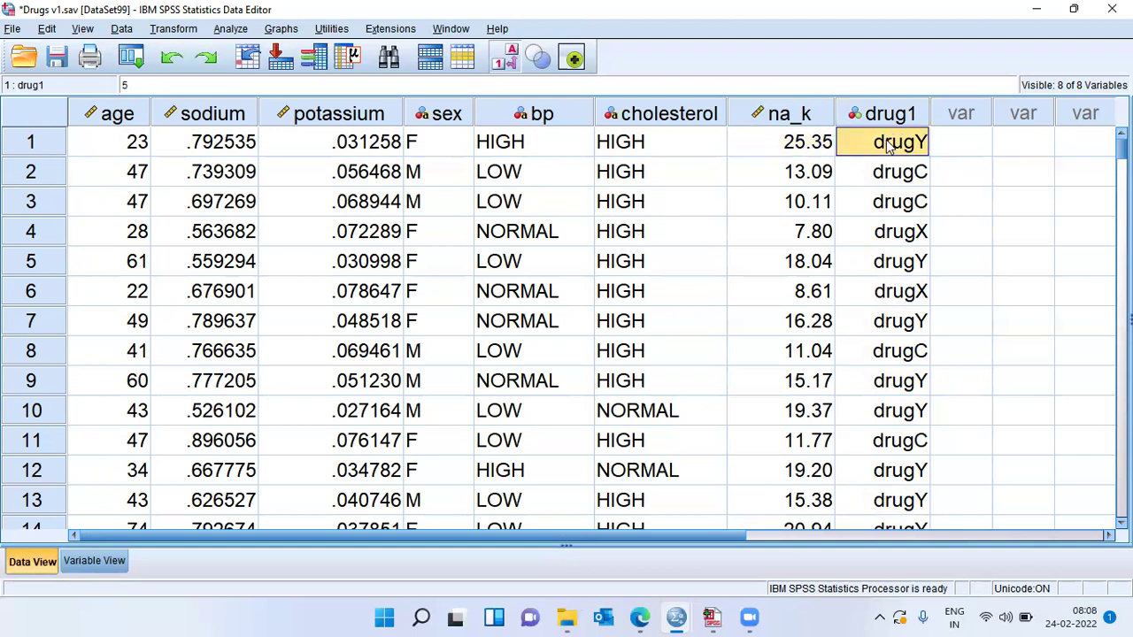
left_click(916, 177)
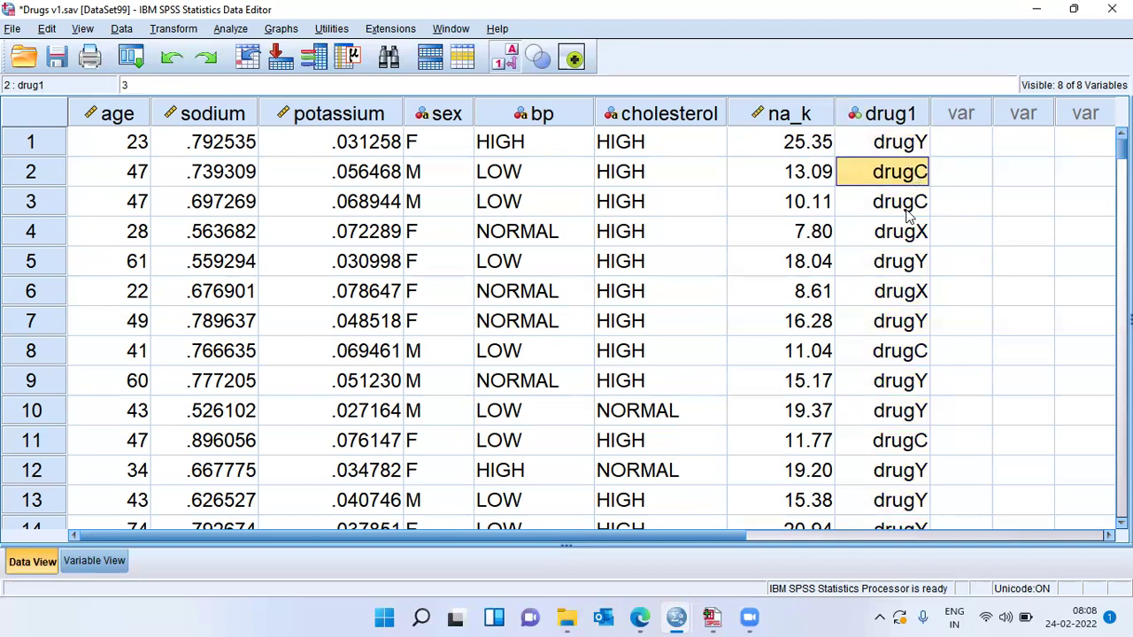
left_click(908, 212)
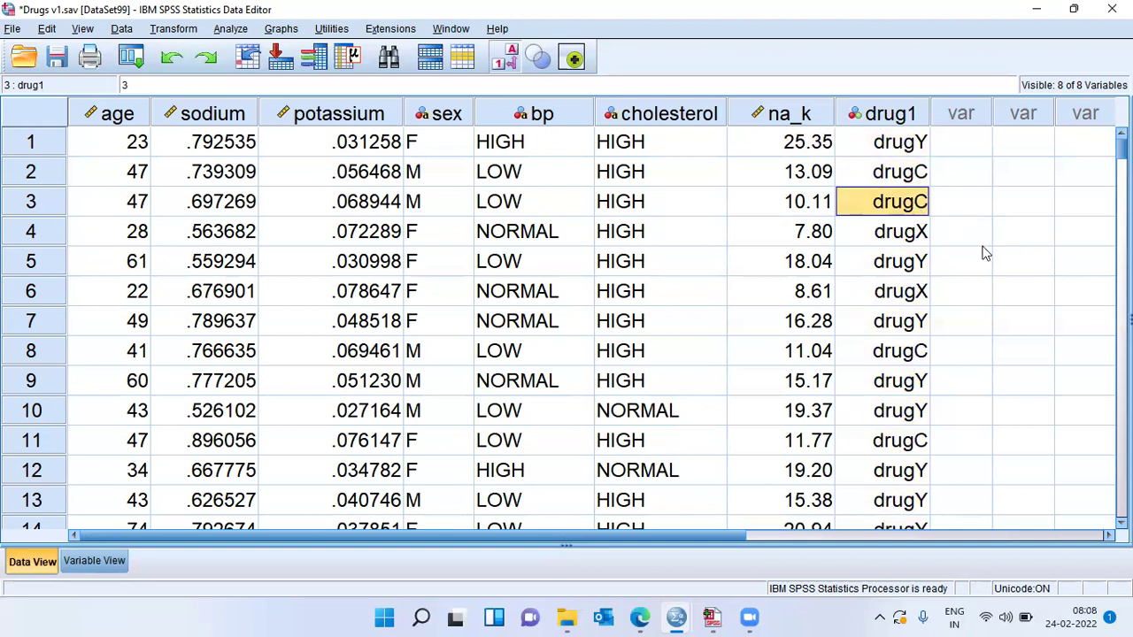
left_click(917, 237)
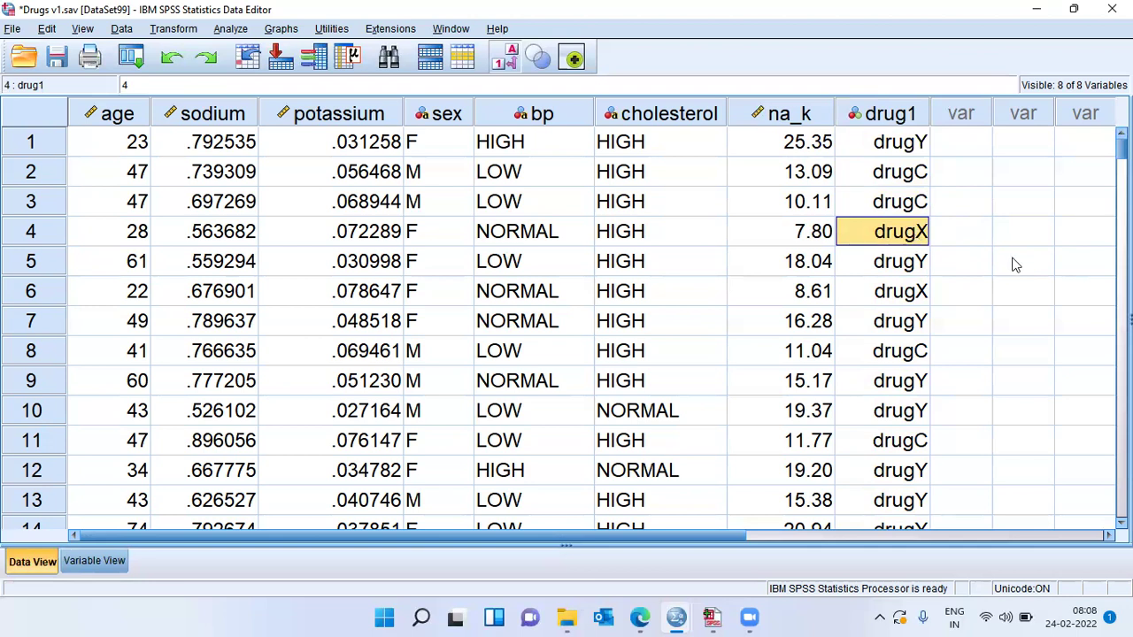
key("ctrl+Down")
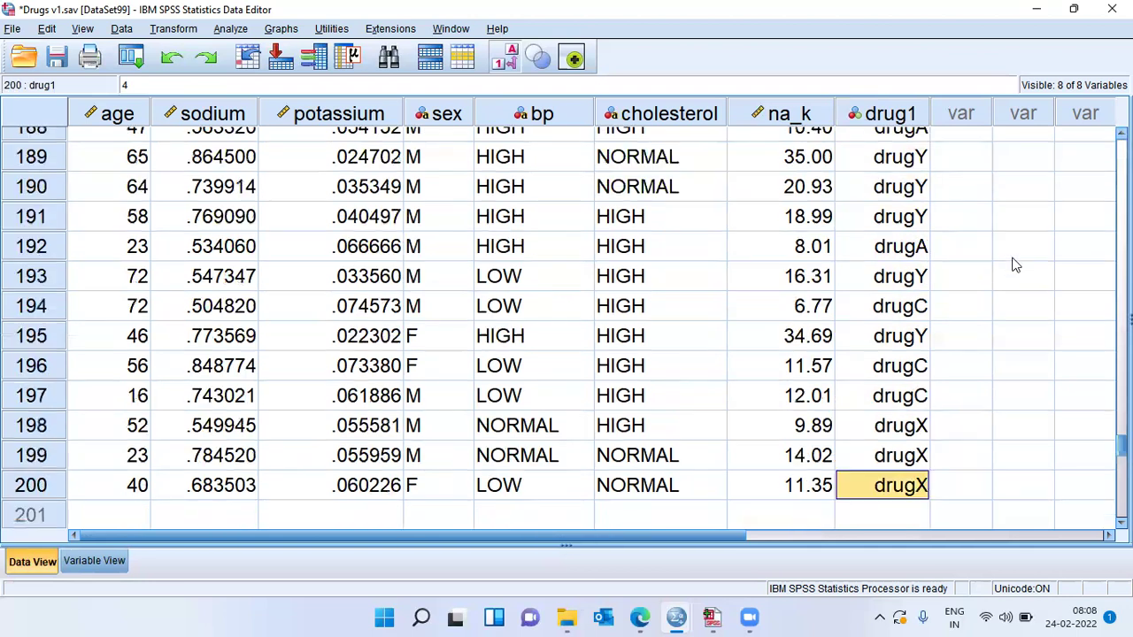
key("ctrl+Left")
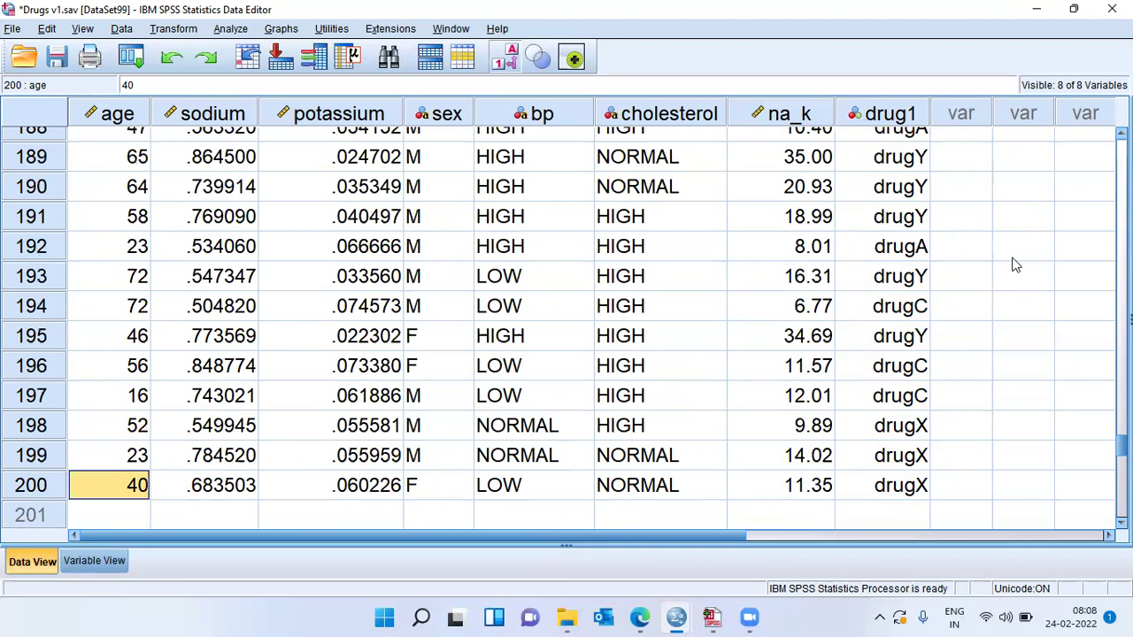
left_click(921, 124)
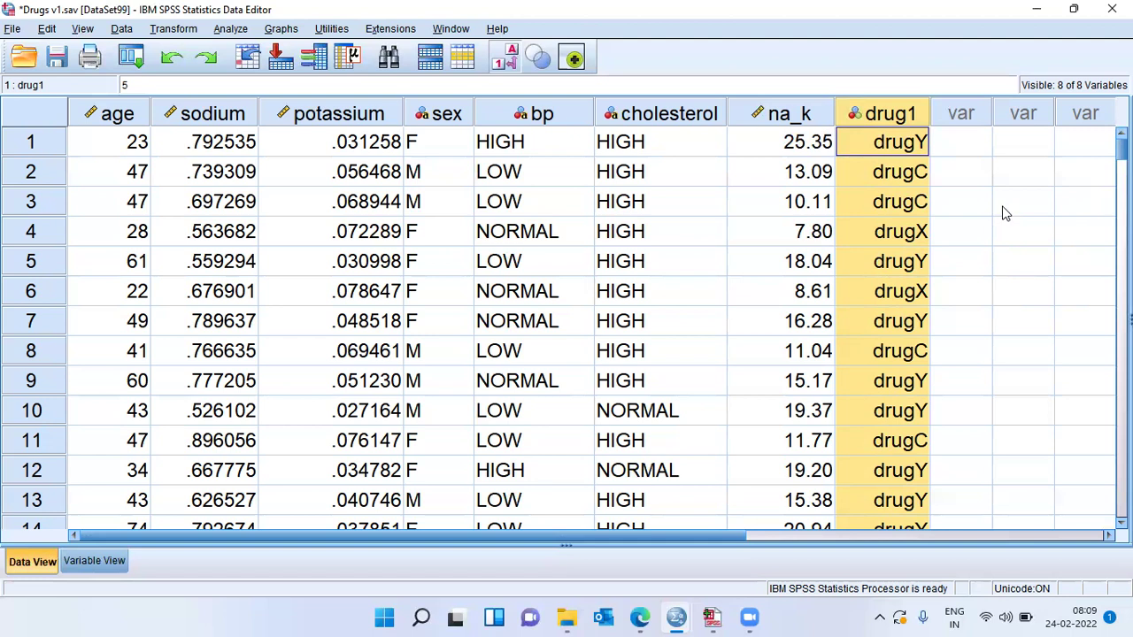
key("Left")
key("Left")
key("Left")
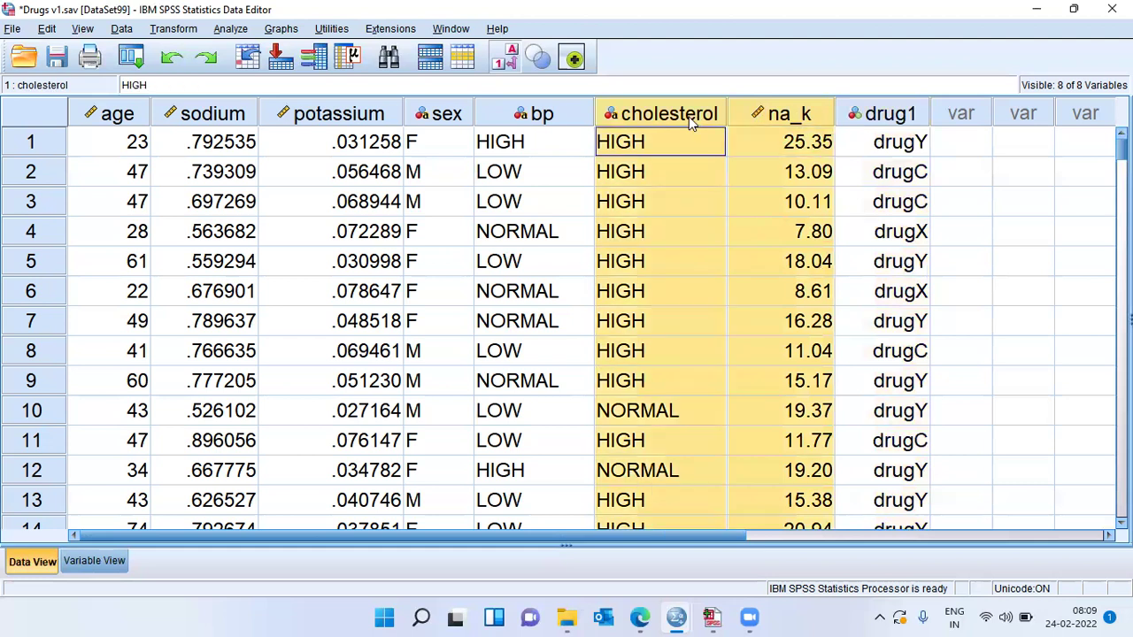
key("Left")
key("Left")
key("Left")
key("Left")
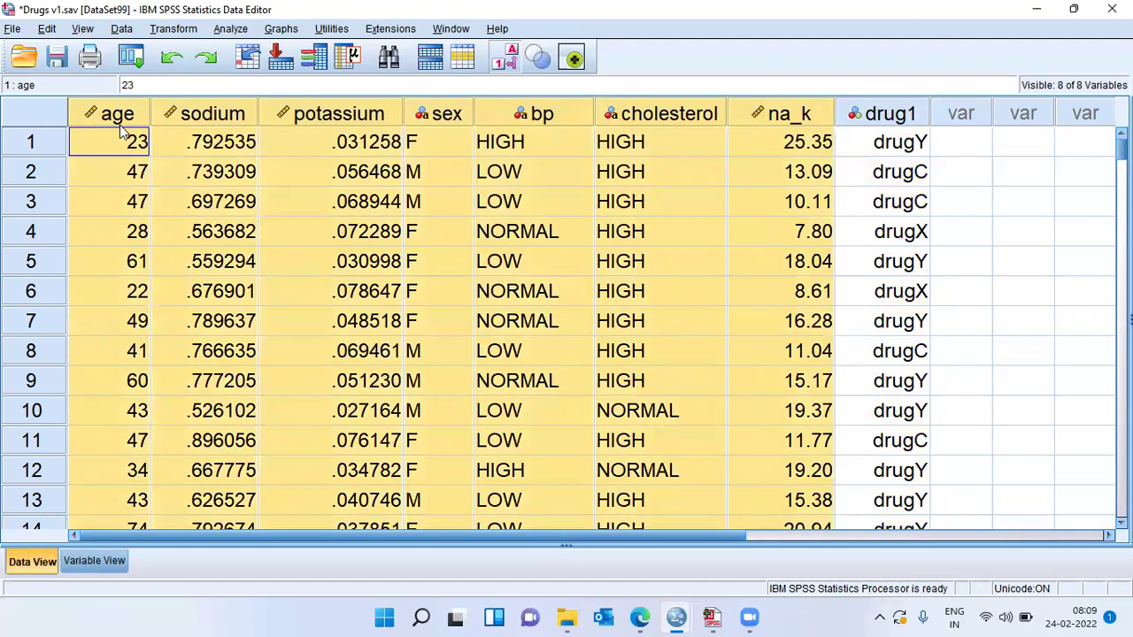
left_click(903, 120)
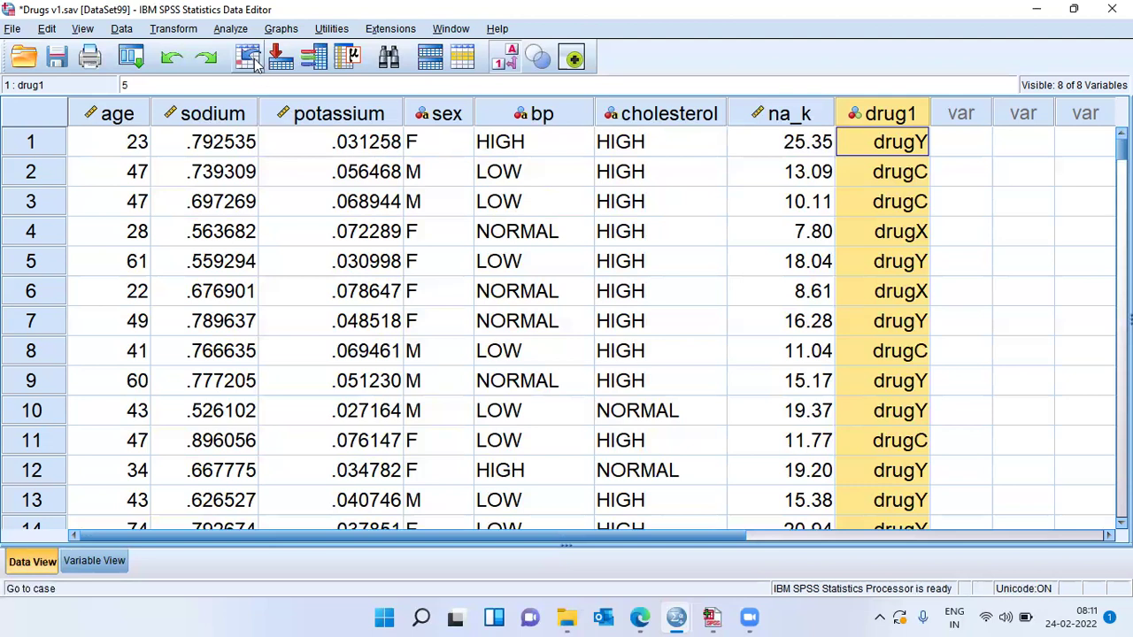
Step: Open the Decision Tree dialog from Analyze > Classify > Tree
left_click(230, 29)
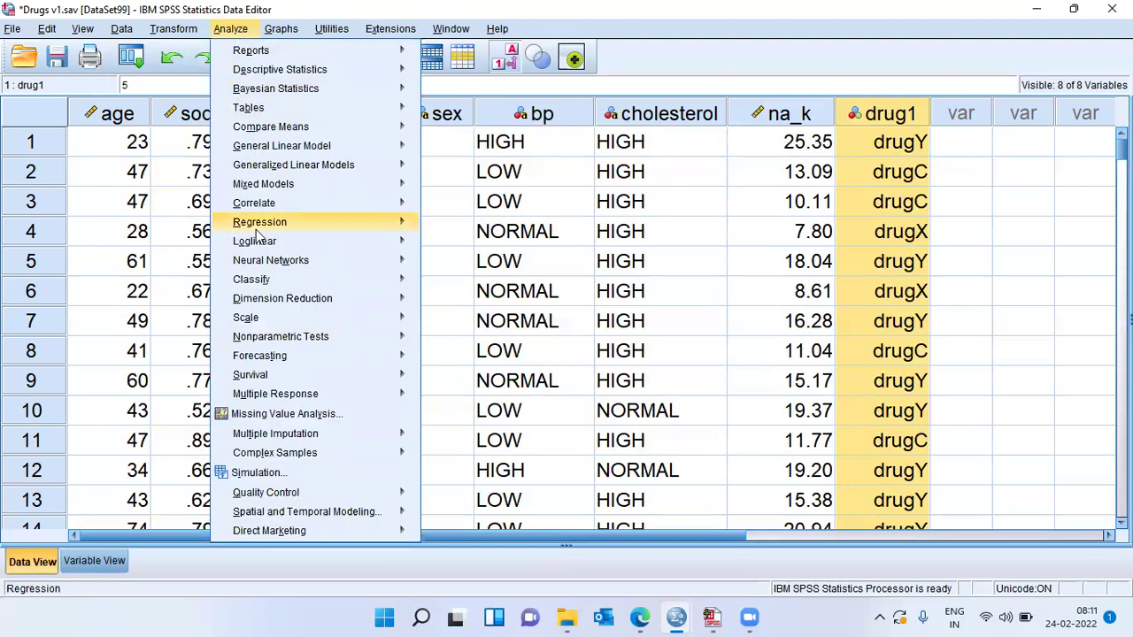
mouse_move(270, 281)
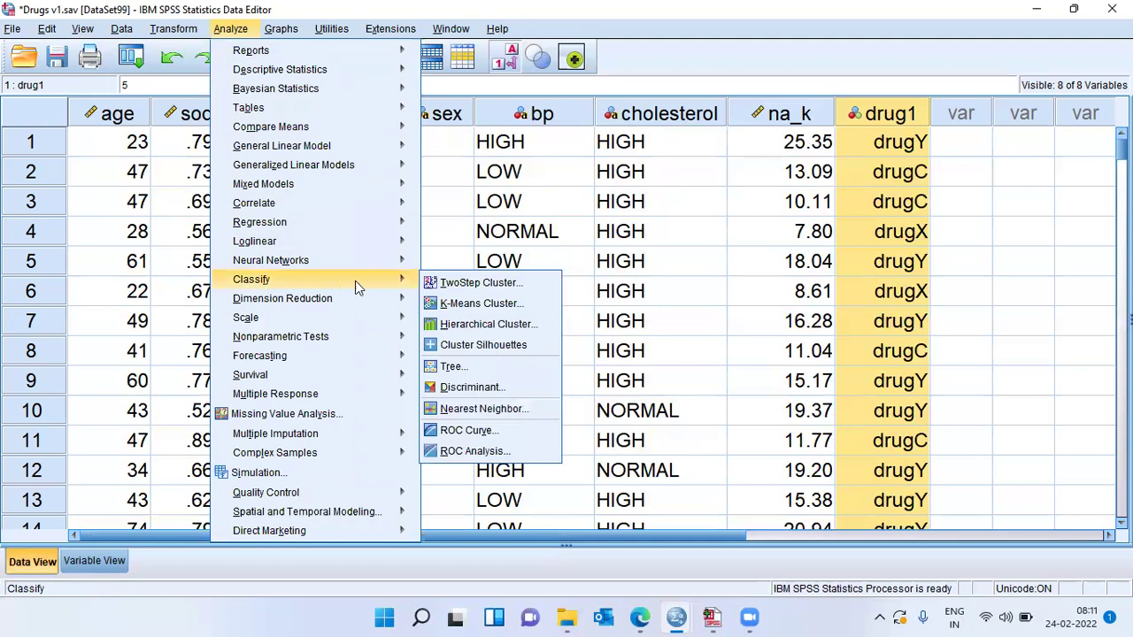
left_click(480, 365)
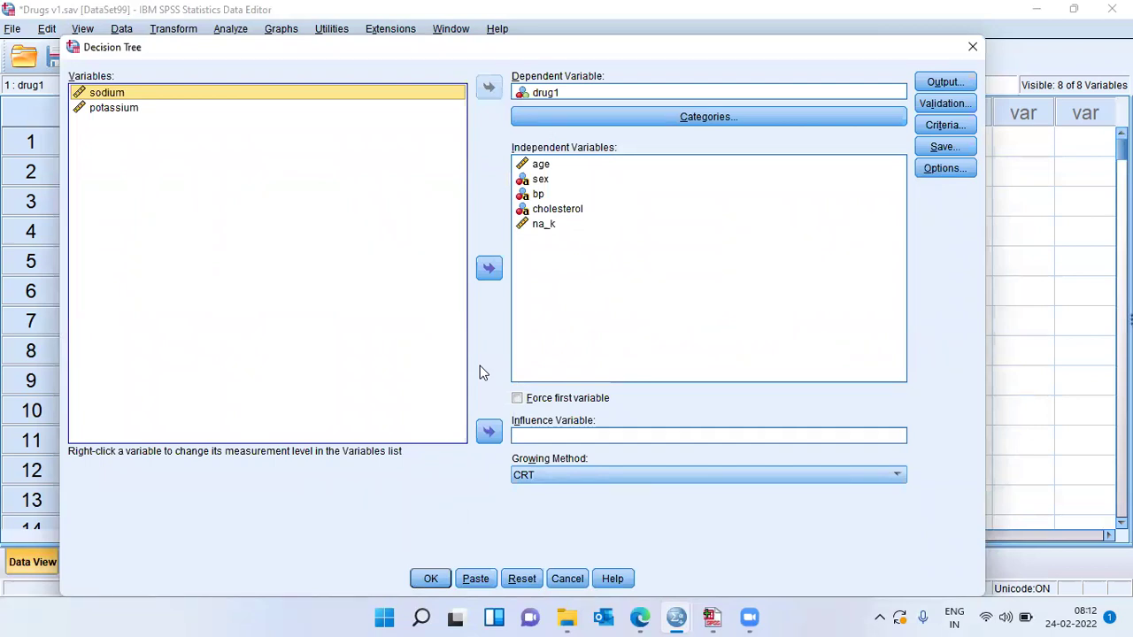
Step: Run a CRT tree with drug1 as dependent and age, sex, bp, cholesterol, na_k as predictors
left_click(544, 95)
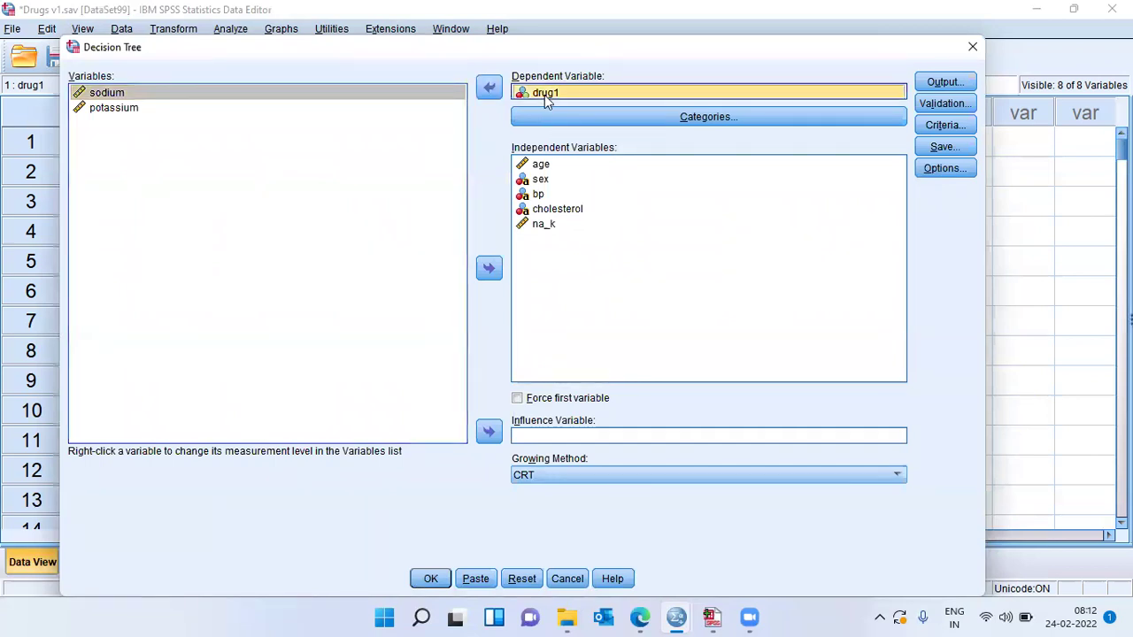
left_click(548, 166)
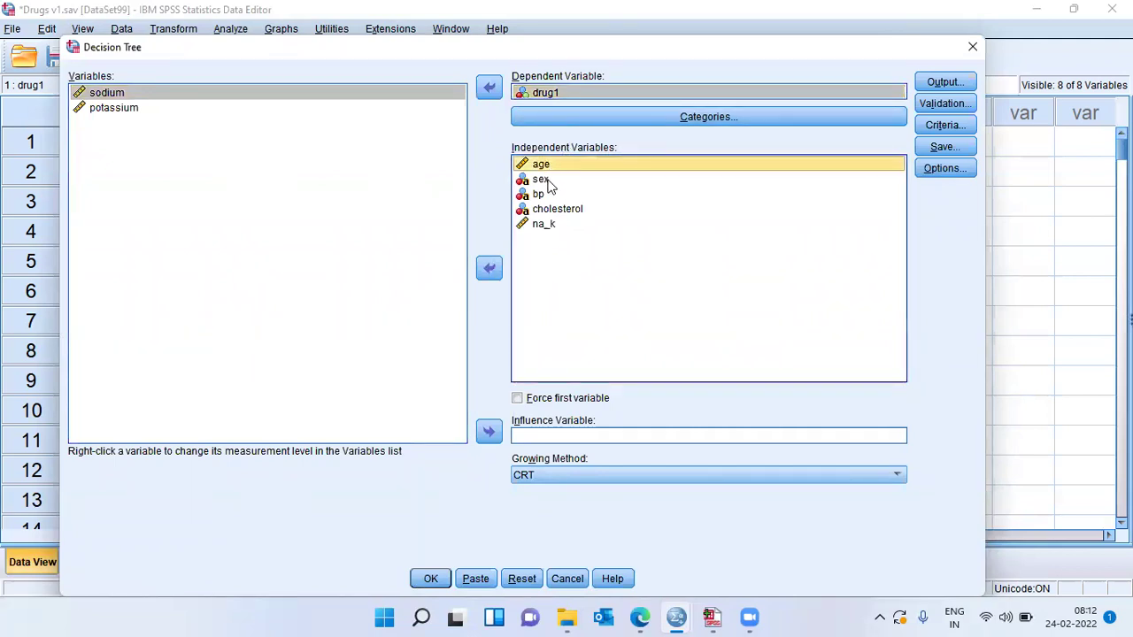
left_click(549, 181)
left_click(549, 196)
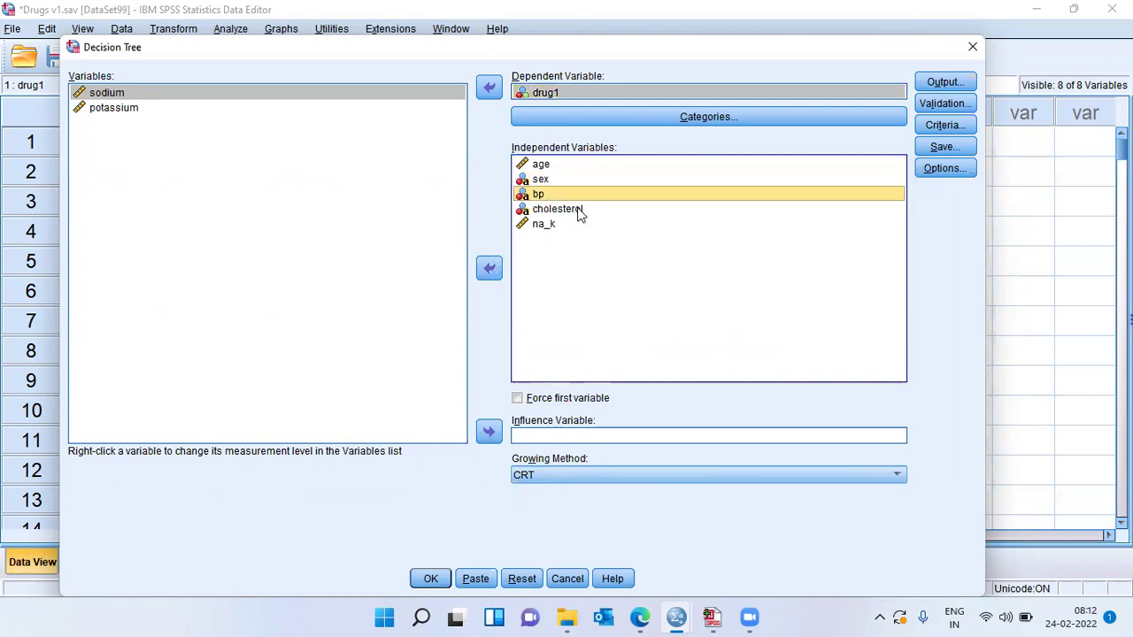
left_click(578, 210)
left_click(544, 225)
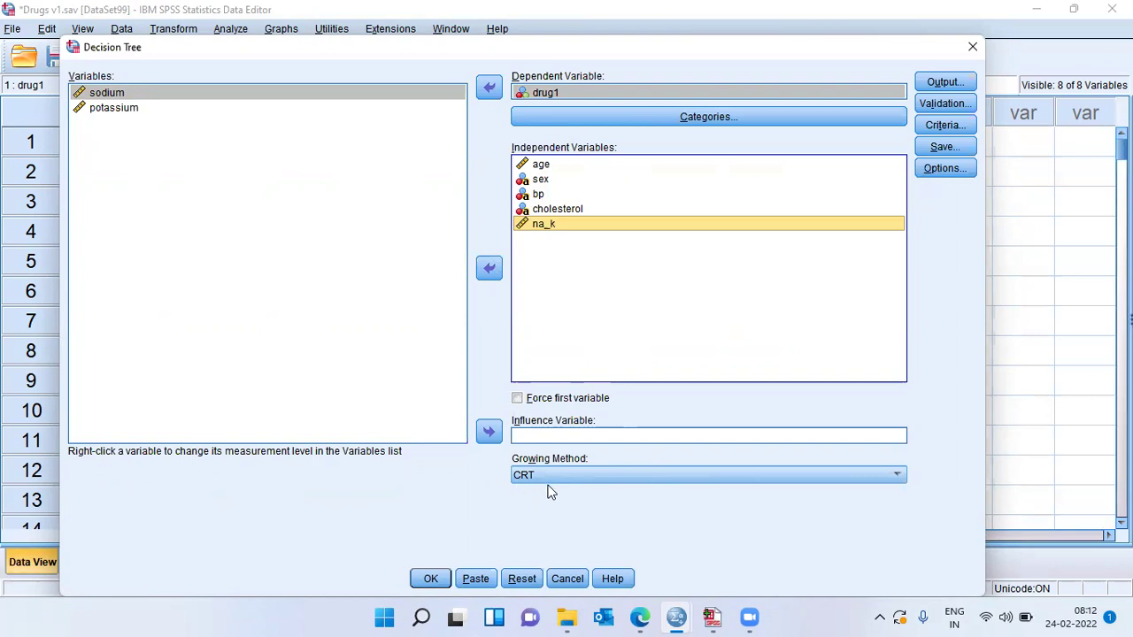
left_click(432, 580)
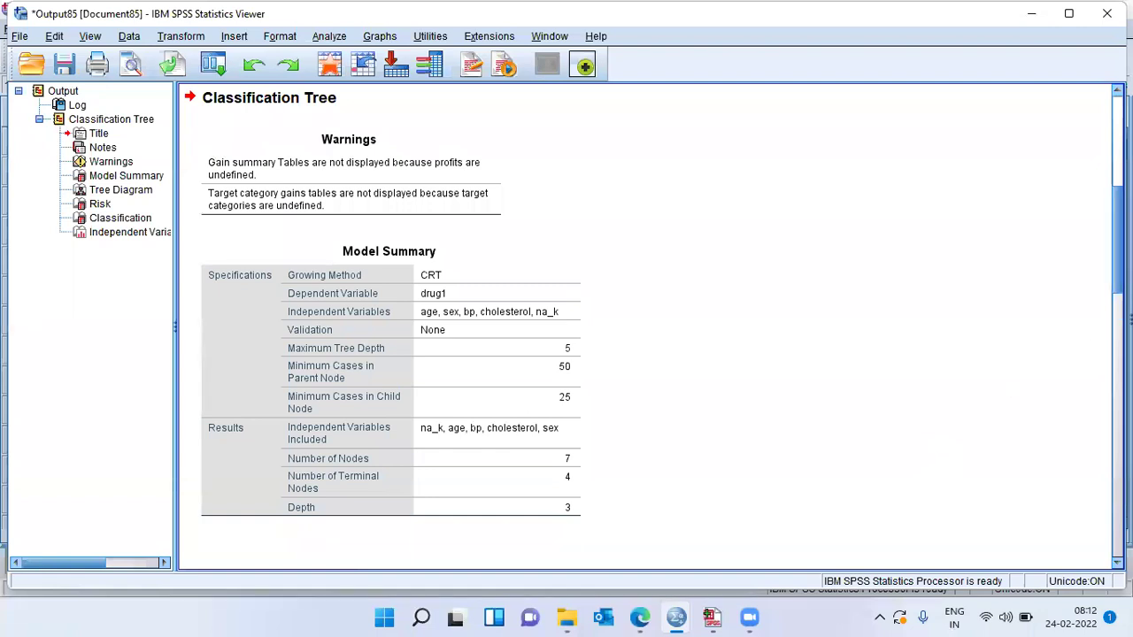
Step: Open the drug1 tree diagram from the Output Viewer in the Tree Editor
scroll(654, 324, "down", 5)
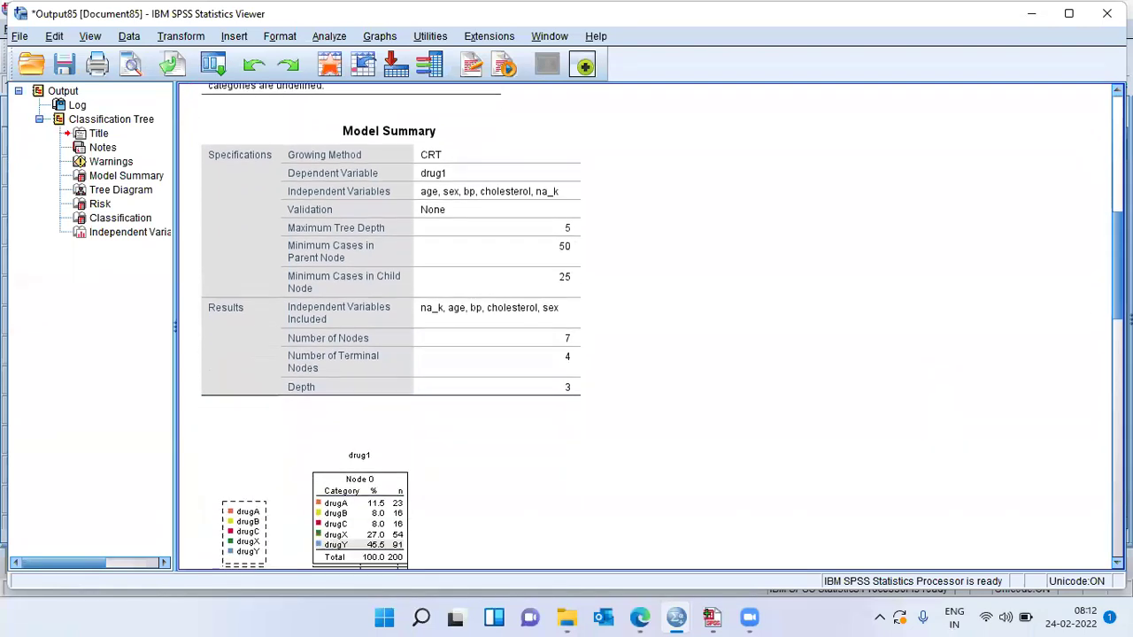
scroll(654, 324, "down", 1)
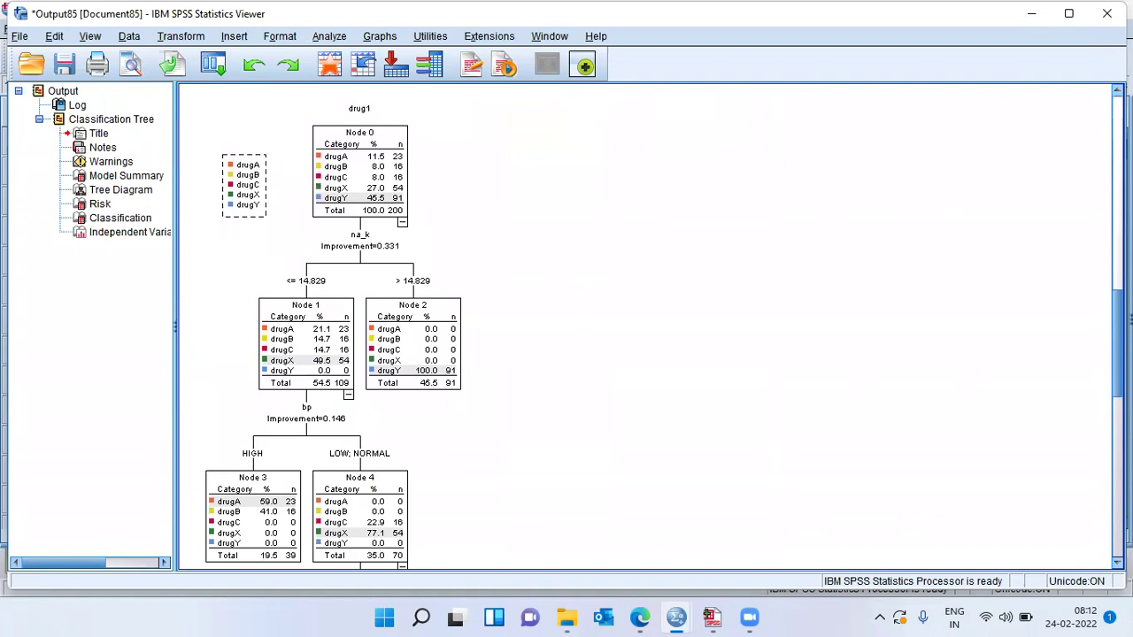
left_click(450, 260)
double_click(396, 250)
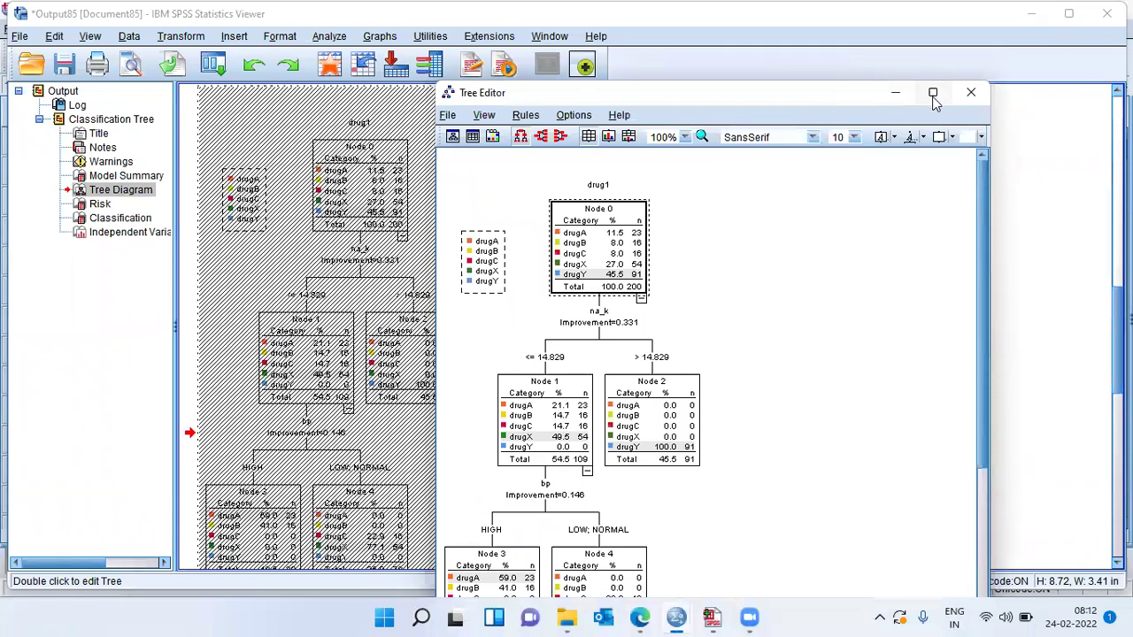
Step: Maximize the Tree Editor, zoom the tree to 200%, and scroll through the nodes
left_click(933, 94)
left_click(249, 50)
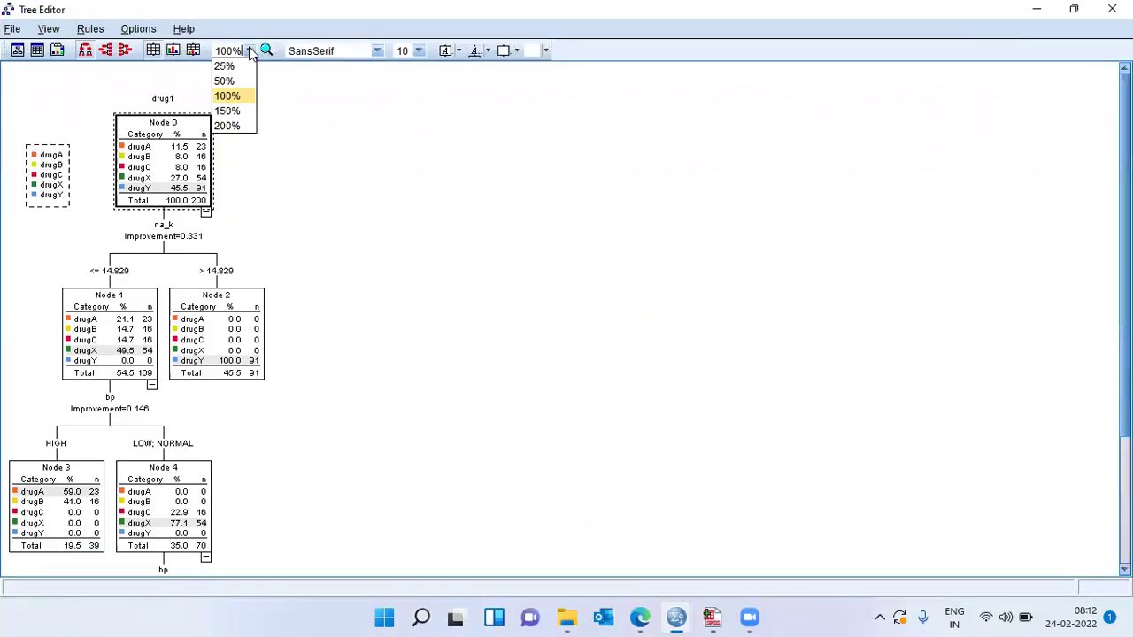
left_click(237, 126)
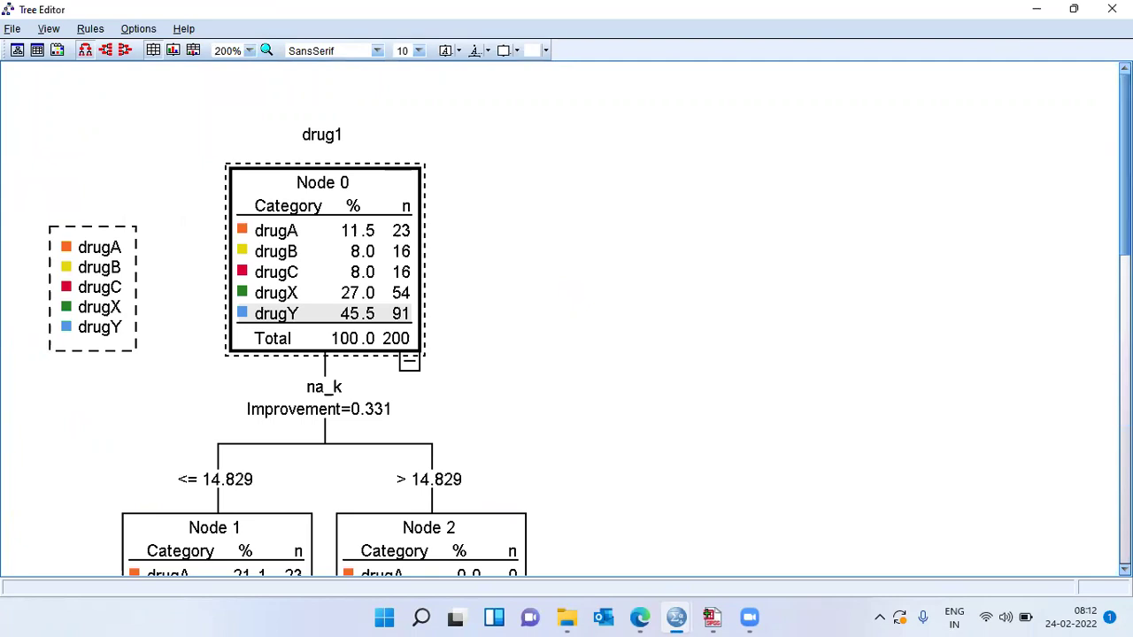
scroll(1124, 177, "down", 1)
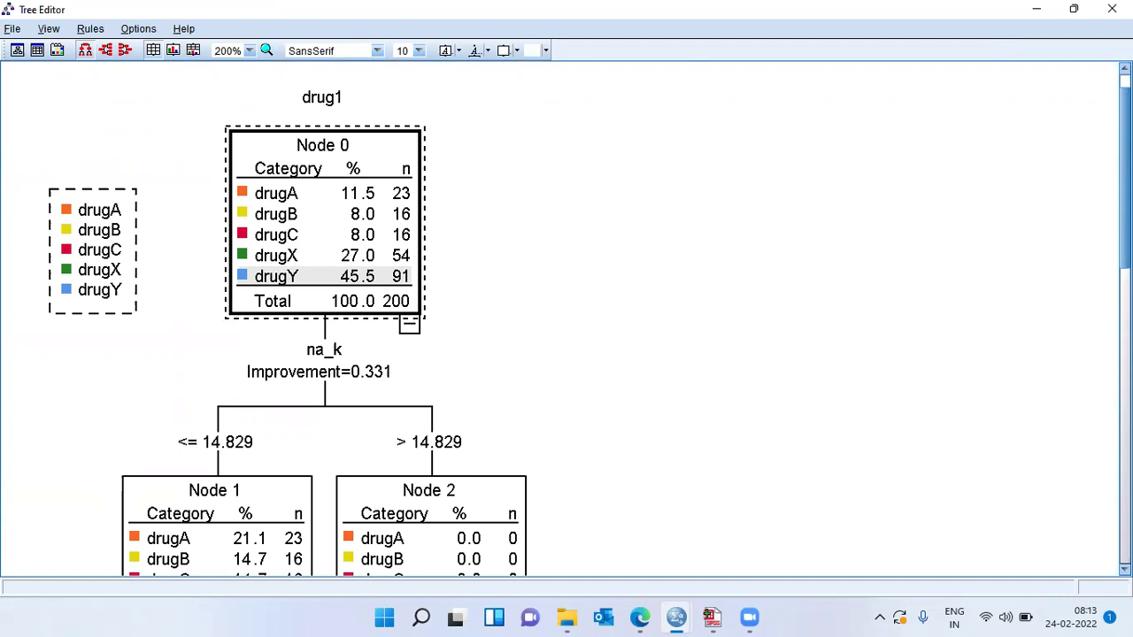
scroll(309, 192, "down", 3)
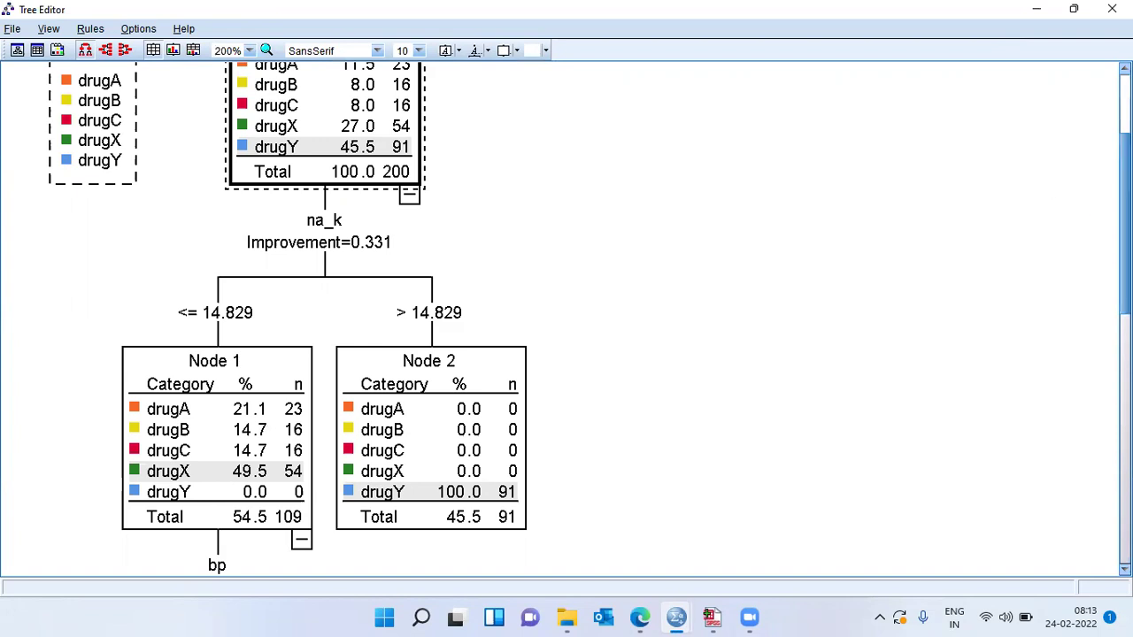
scroll(503, 185, "down", 3)
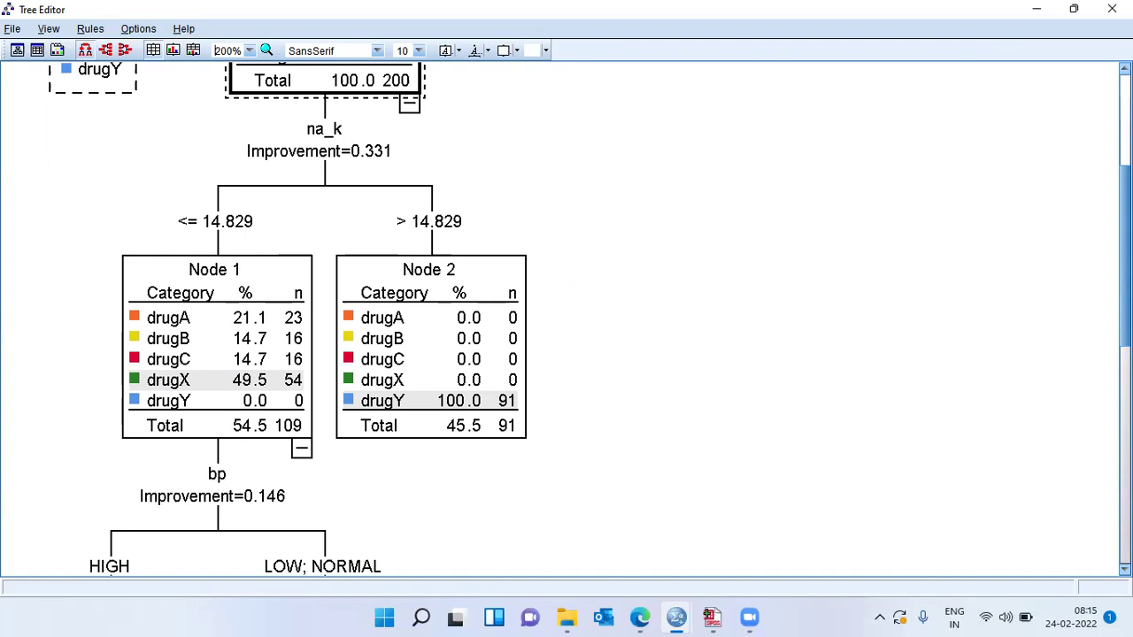
scroll(566, 318, "down", 5)
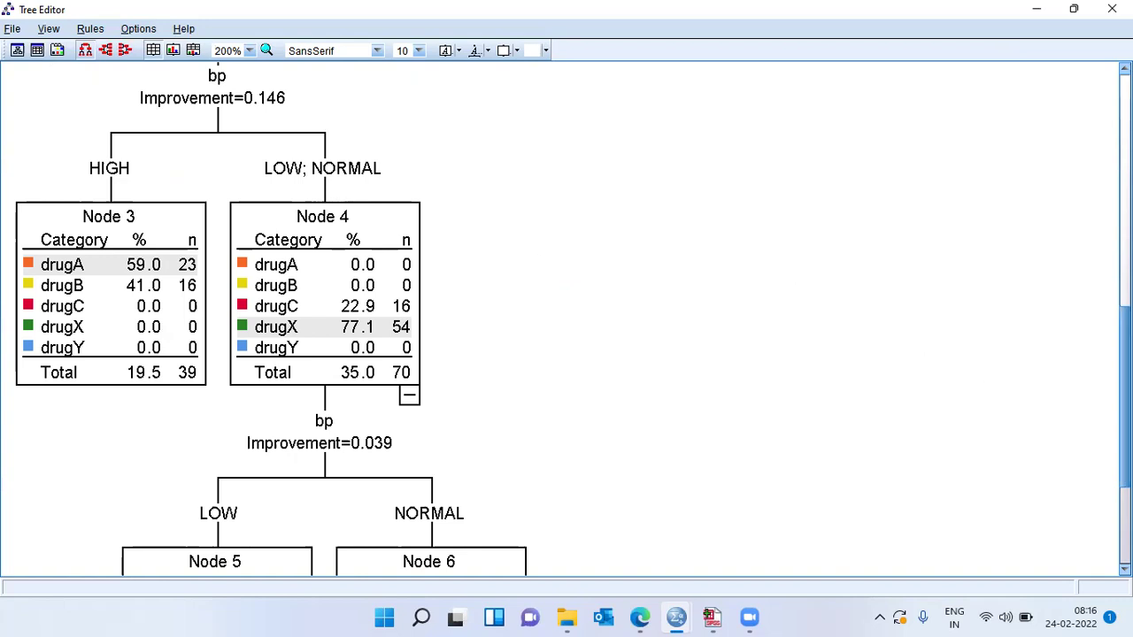
left_click_drag(1124, 394, 1124, 471)
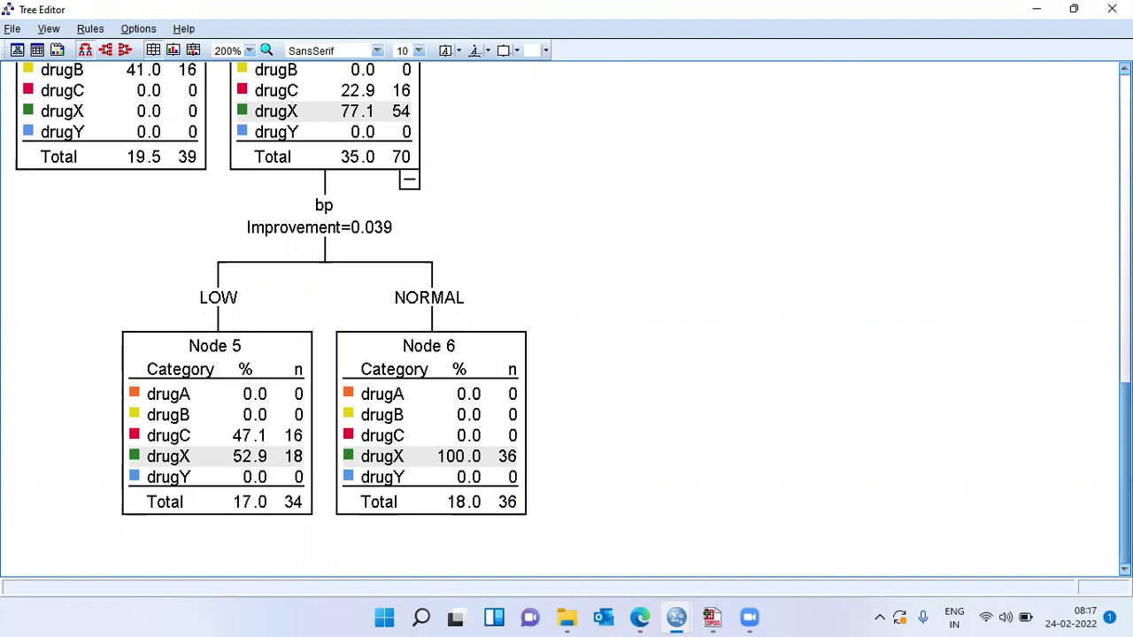
scroll(566, 319, "up", 10)
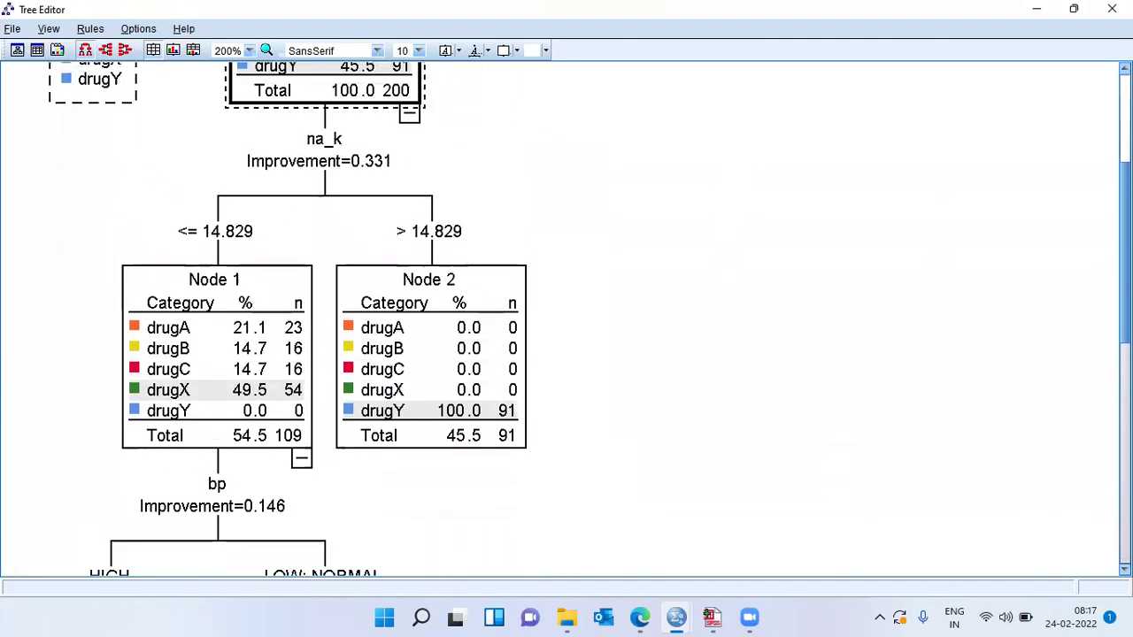
scroll(567, 319, "up", 1)
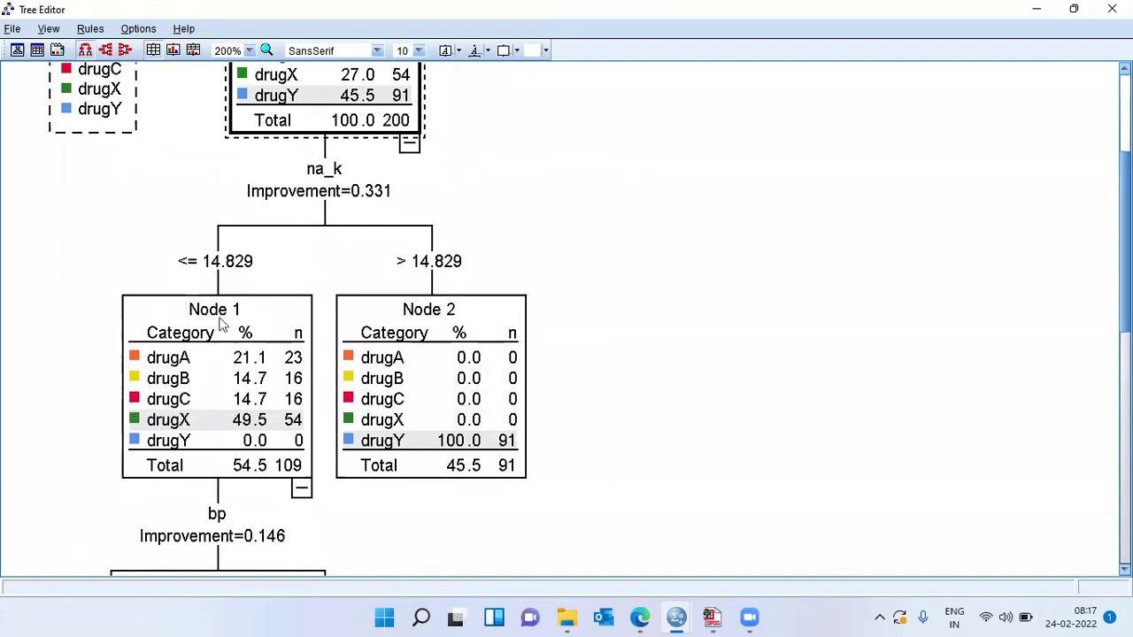
left_click_drag(1125, 243, 1125, 474)
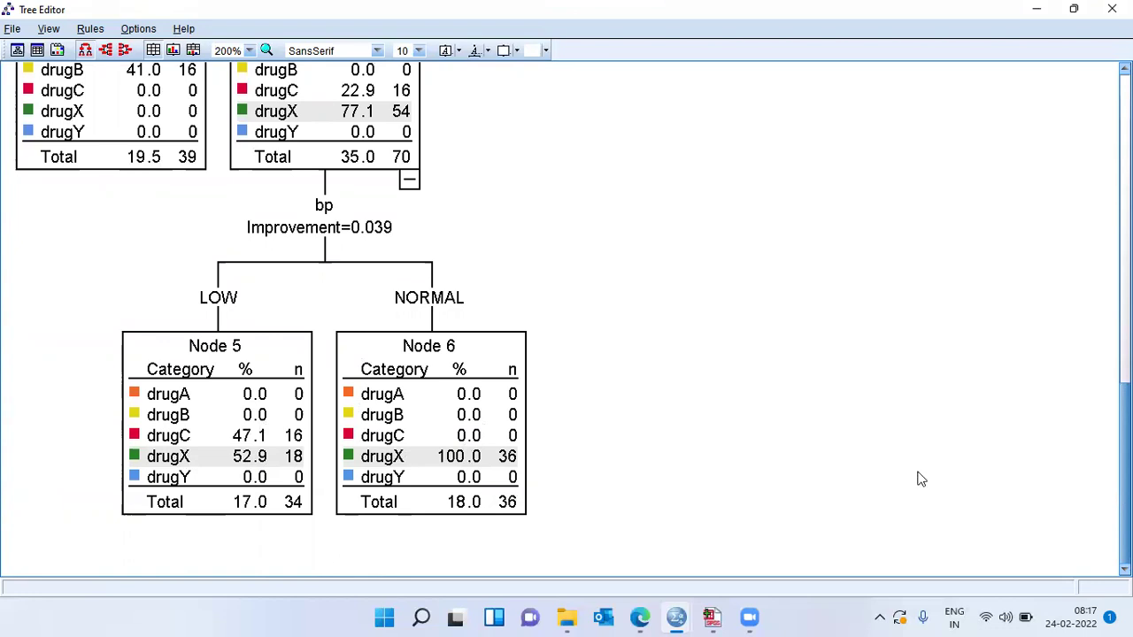
scroll(566, 319, "up", 10)
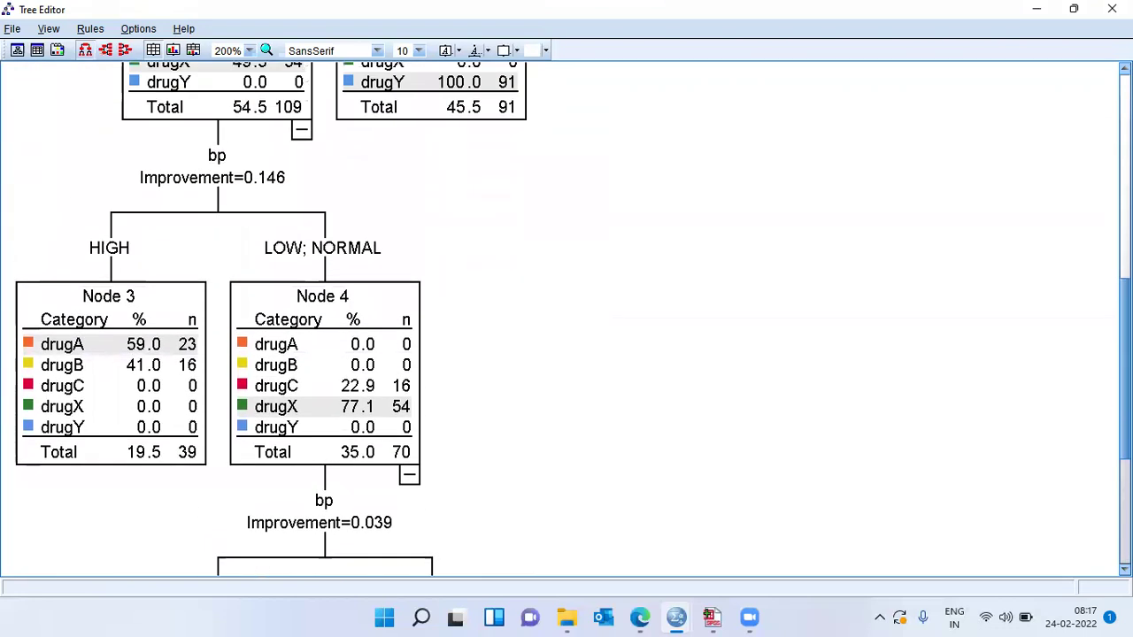
scroll(567, 319, "up", 3)
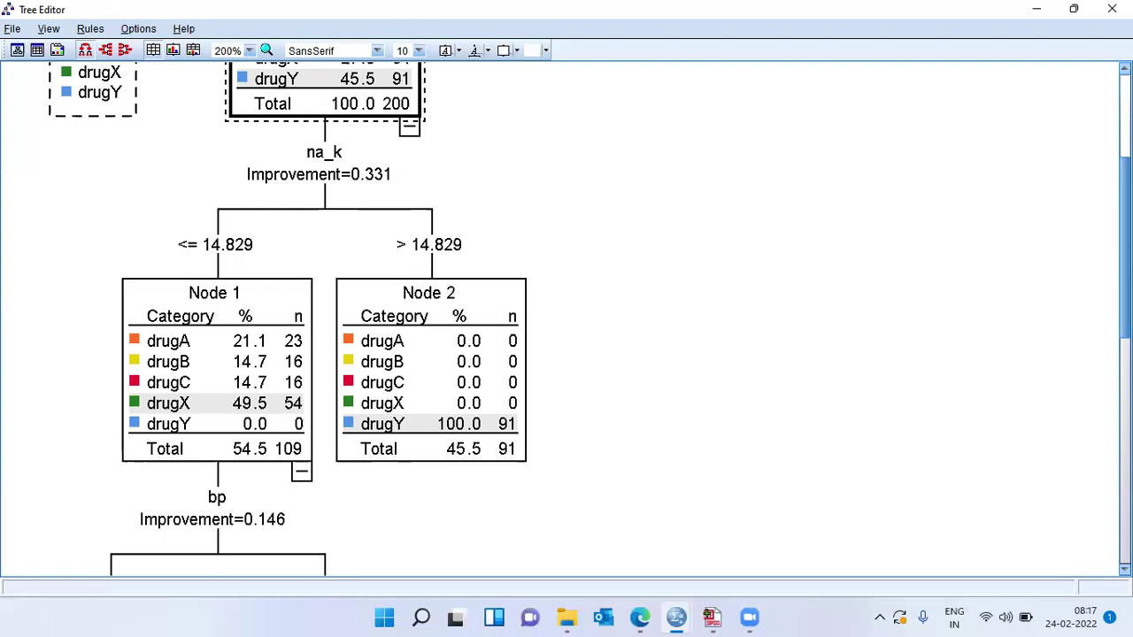
scroll(590, 319, "down", 3)
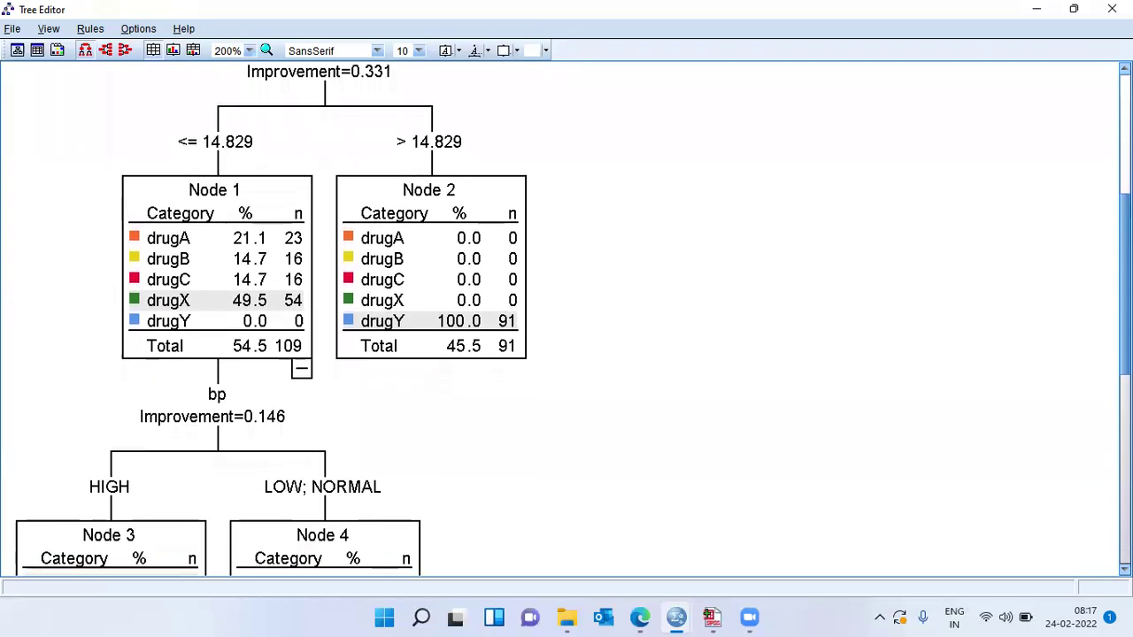
scroll(531, 185, "down", 1)
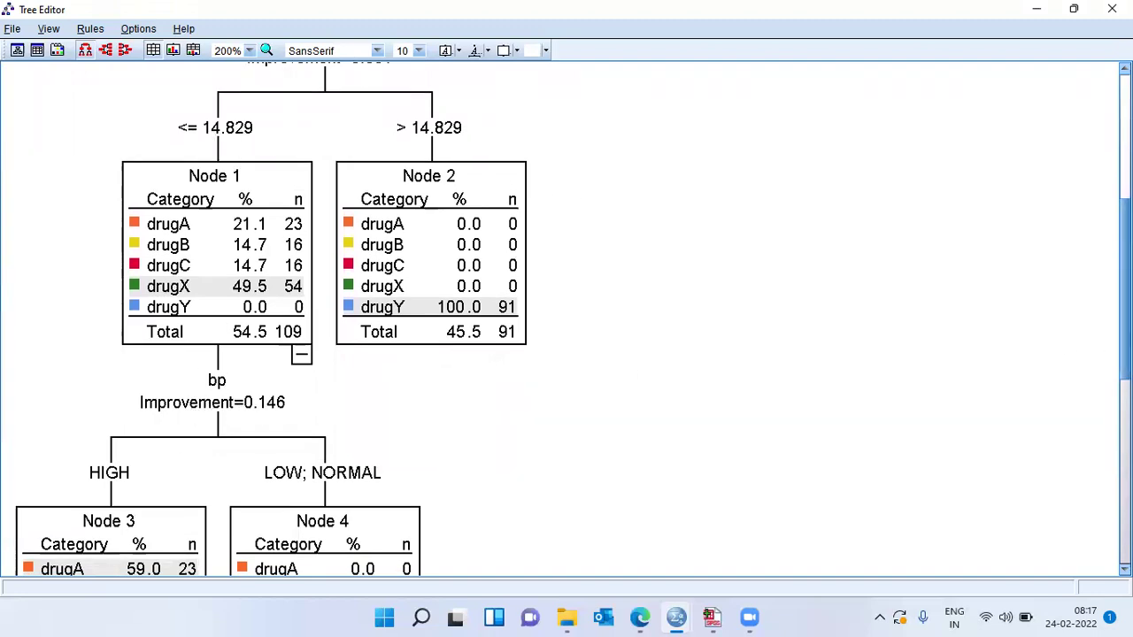
left_click_drag(1124, 292, 1124, 352)
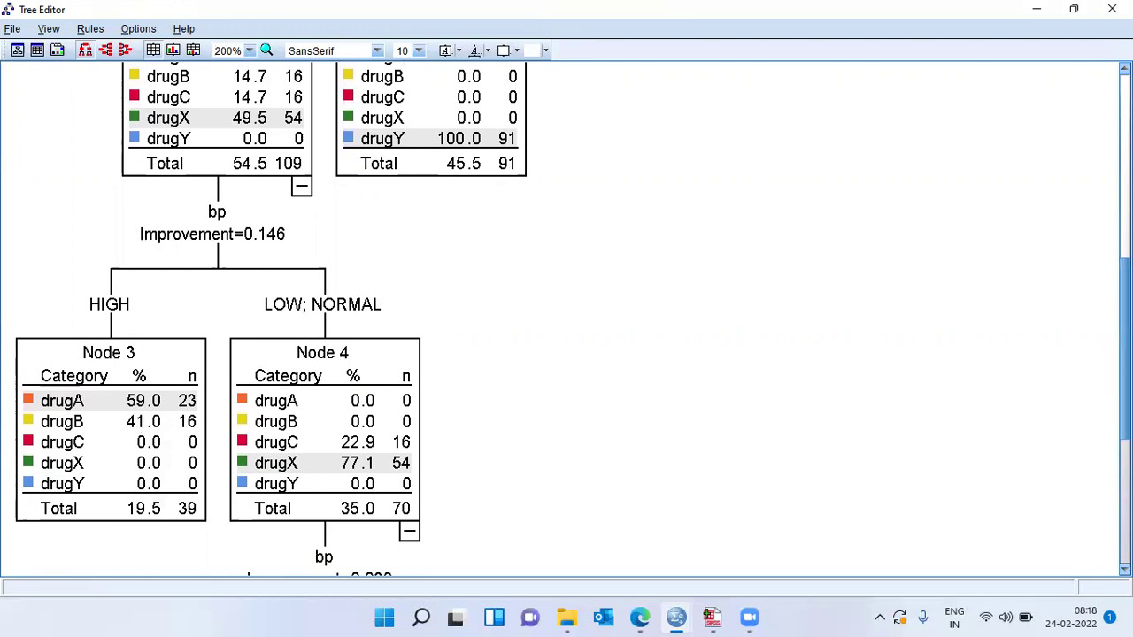
scroll(566, 319, "down", 8)
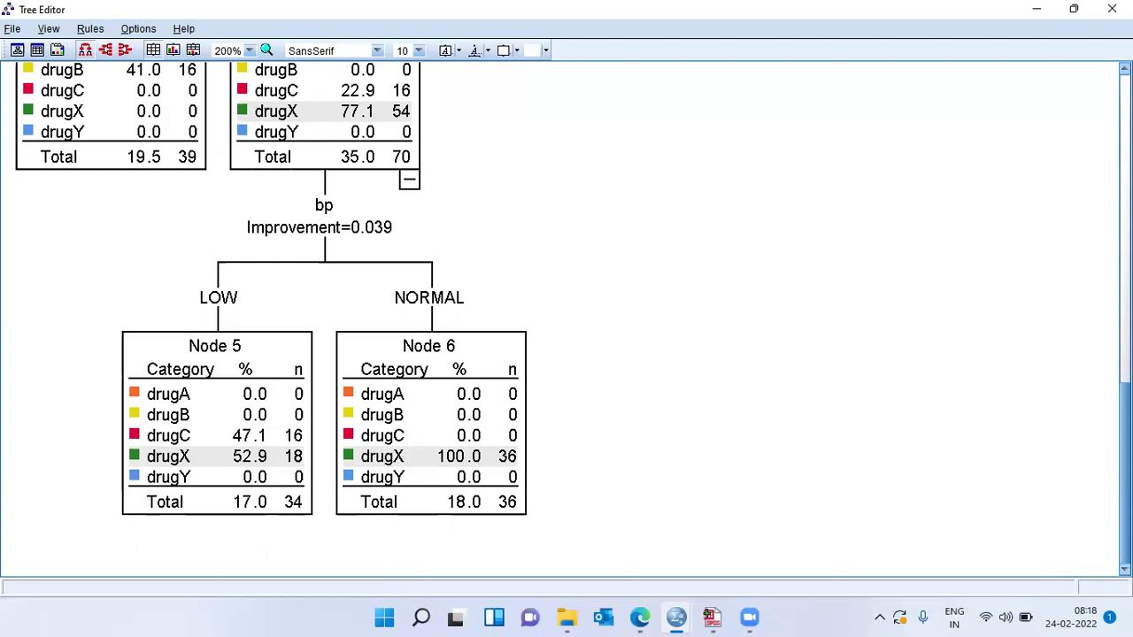
Step: Close the Tree Editor and scroll down the drug1 tree diagram in the Viewer
left_click(1112, 9)
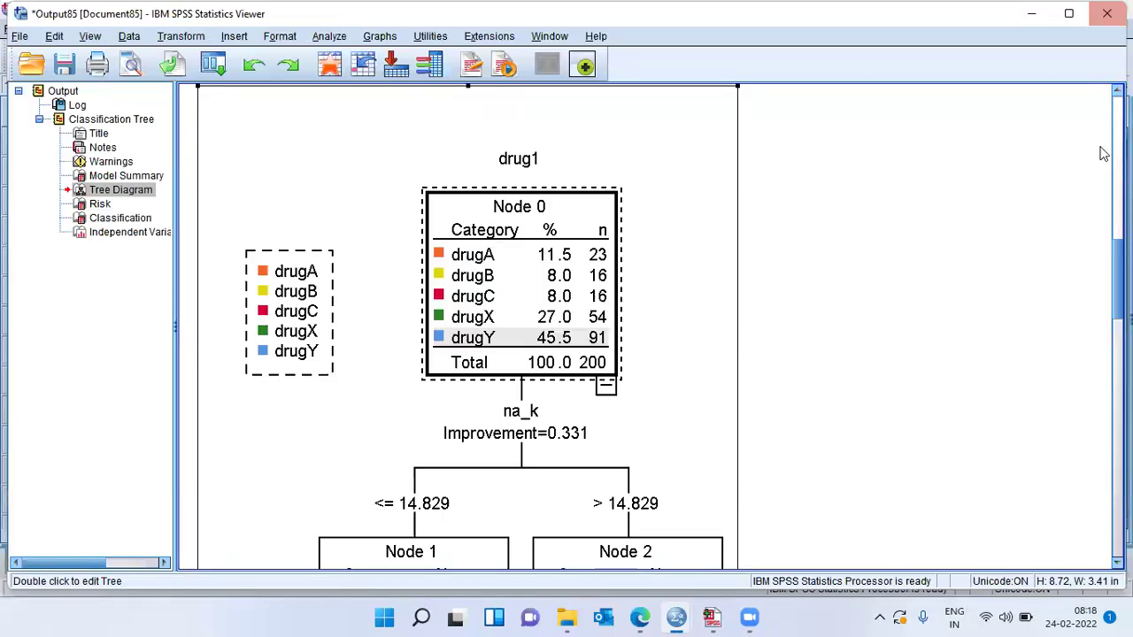
scroll(655, 327, "down", 10)
scroll(655, 328, "down", 15)
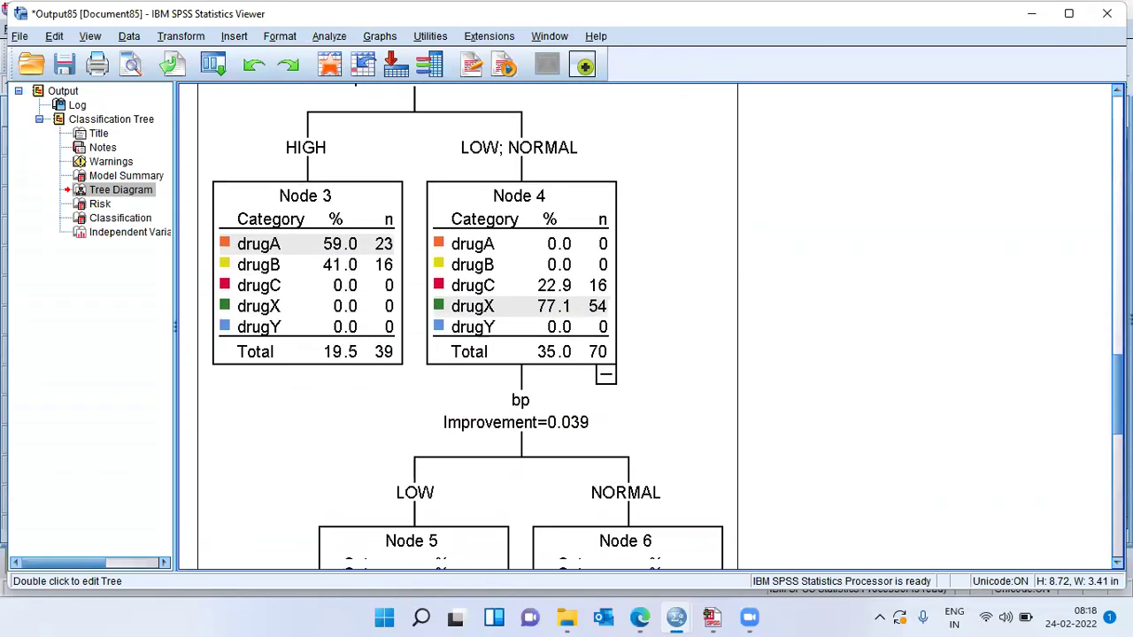
Step: Select the Risk table (estimate .160, standard error .026), then deselect it and scroll onward
left_click(241, 436)
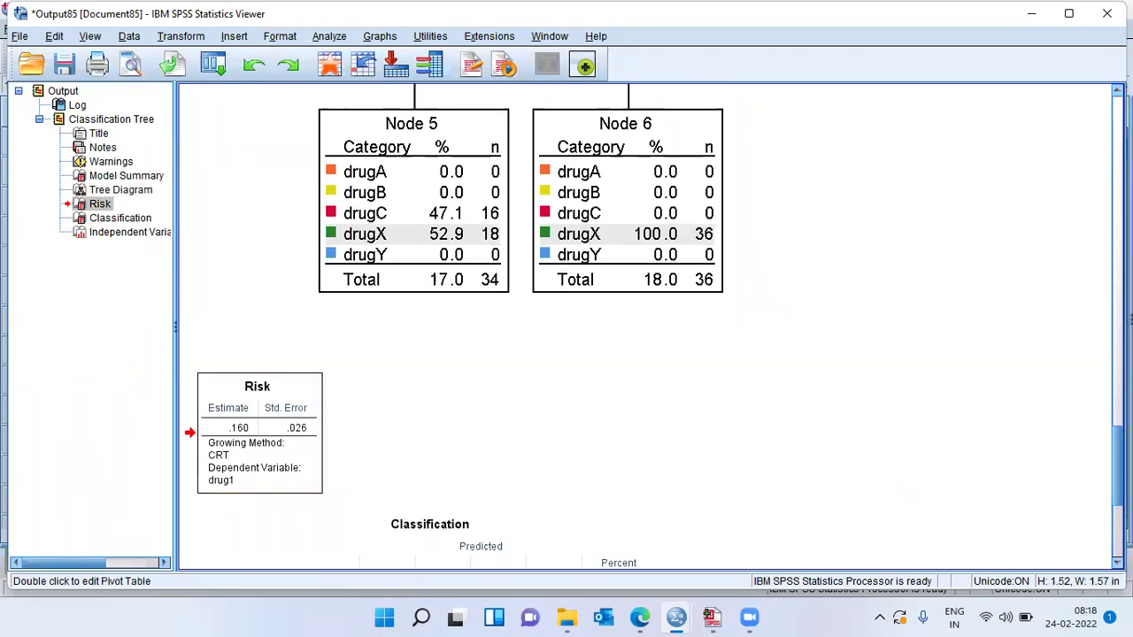
scroll(231, 389, "down", 2)
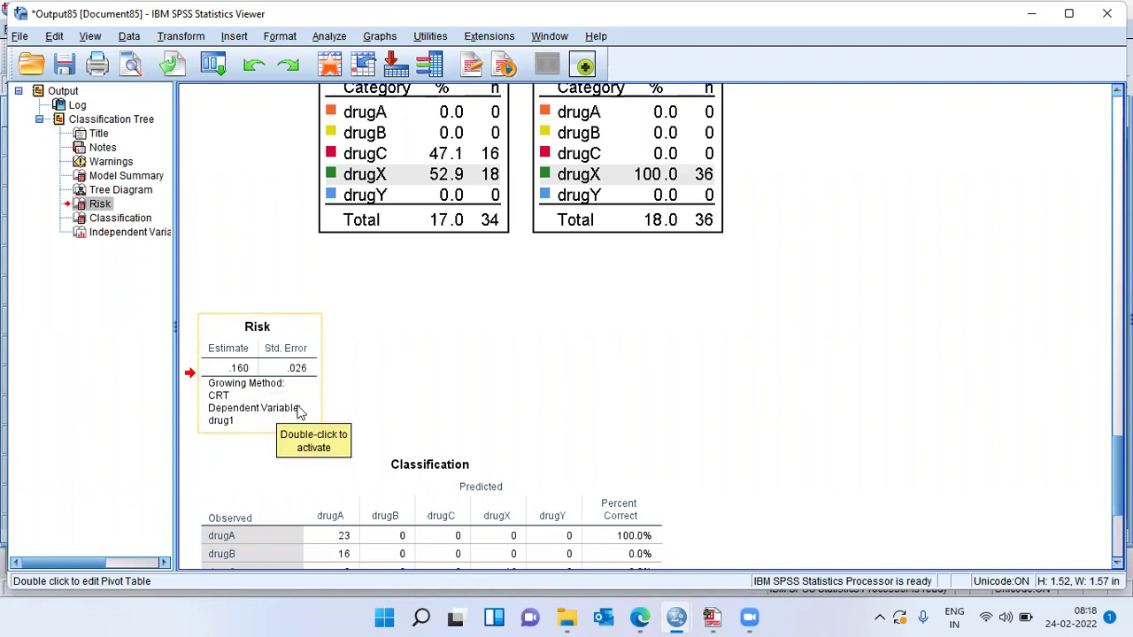
left_click(332, 403)
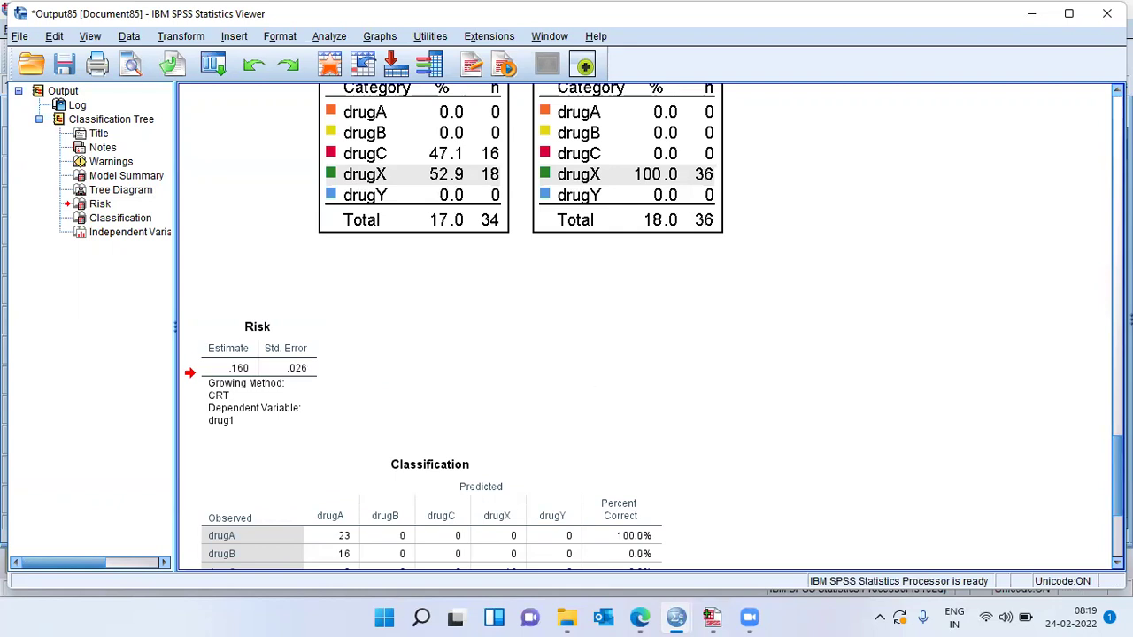
scroll(654, 326, "down", 10)
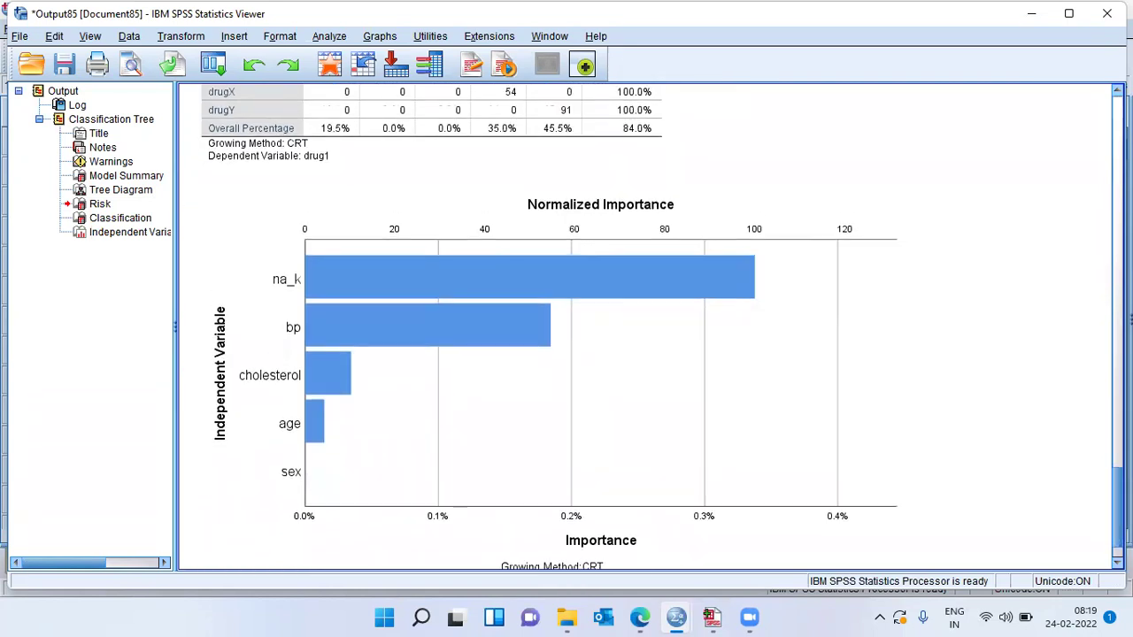
Step: Select the Independent Variable Importance chart, examining the na_k and bp bars
scroll(654, 327, "up", 5)
scroll(654, 326, "down", 4)
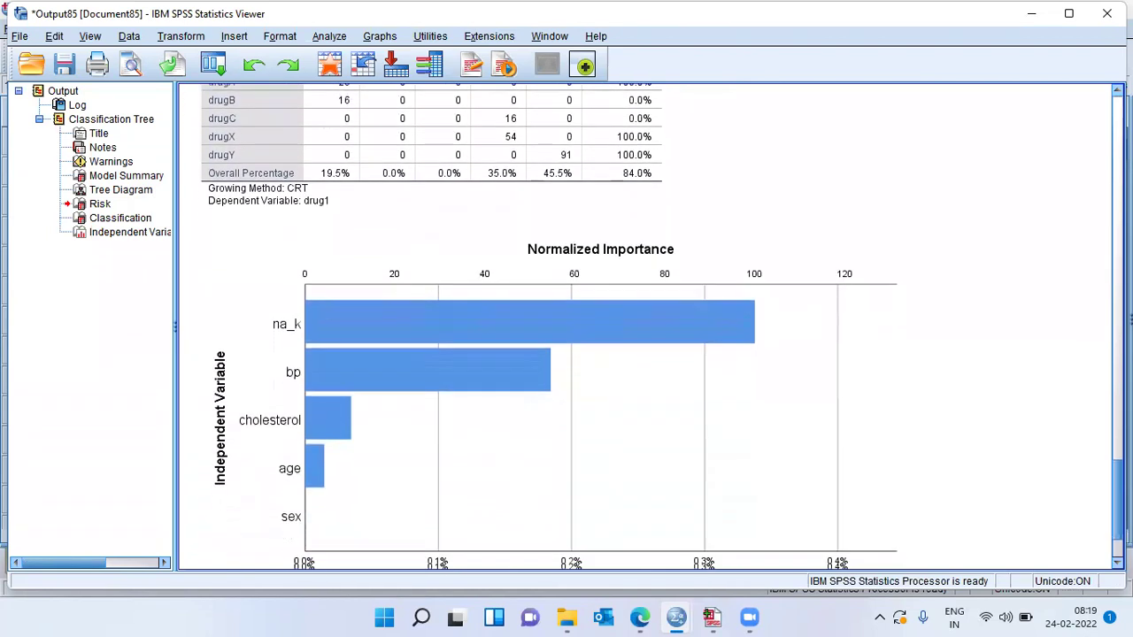
scroll(654, 326, "down", 3)
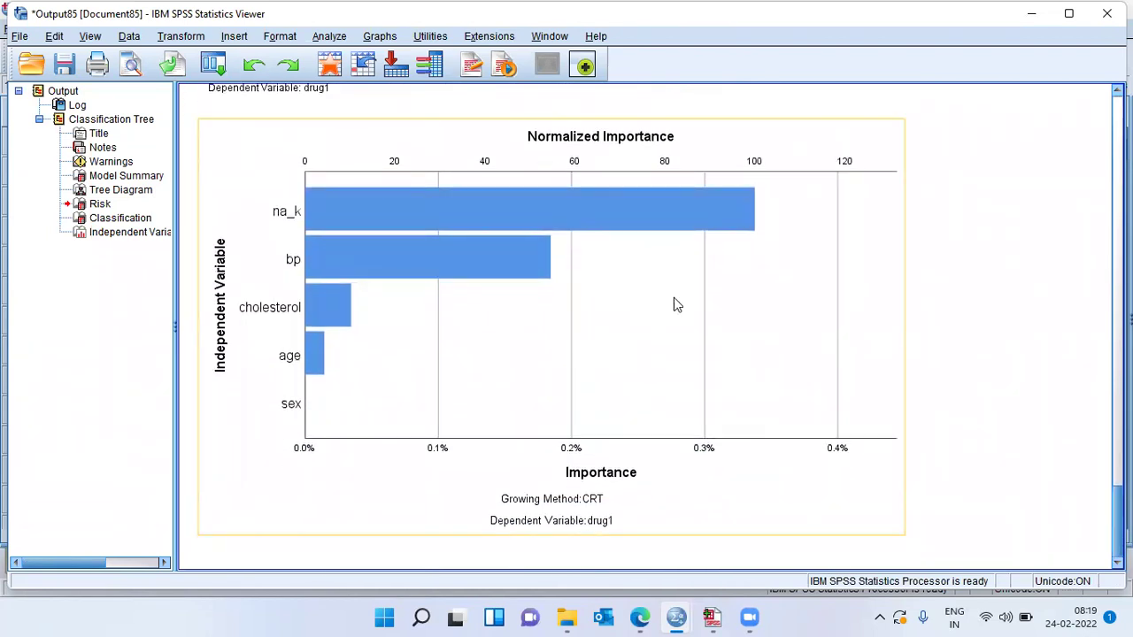
left_click(641, 299)
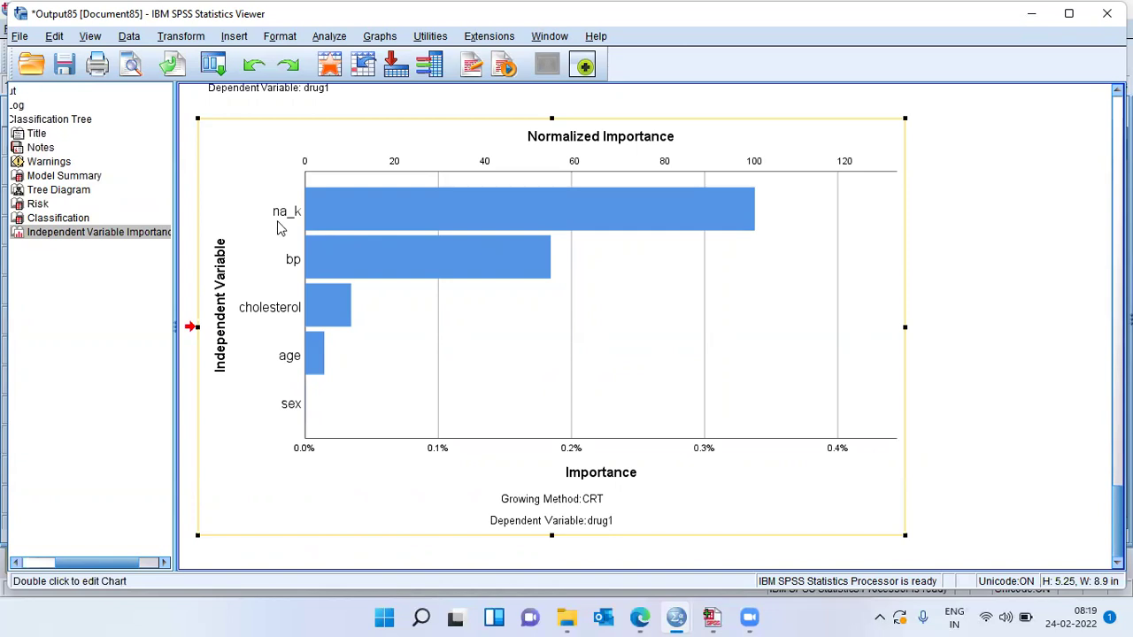
left_click(744, 231)
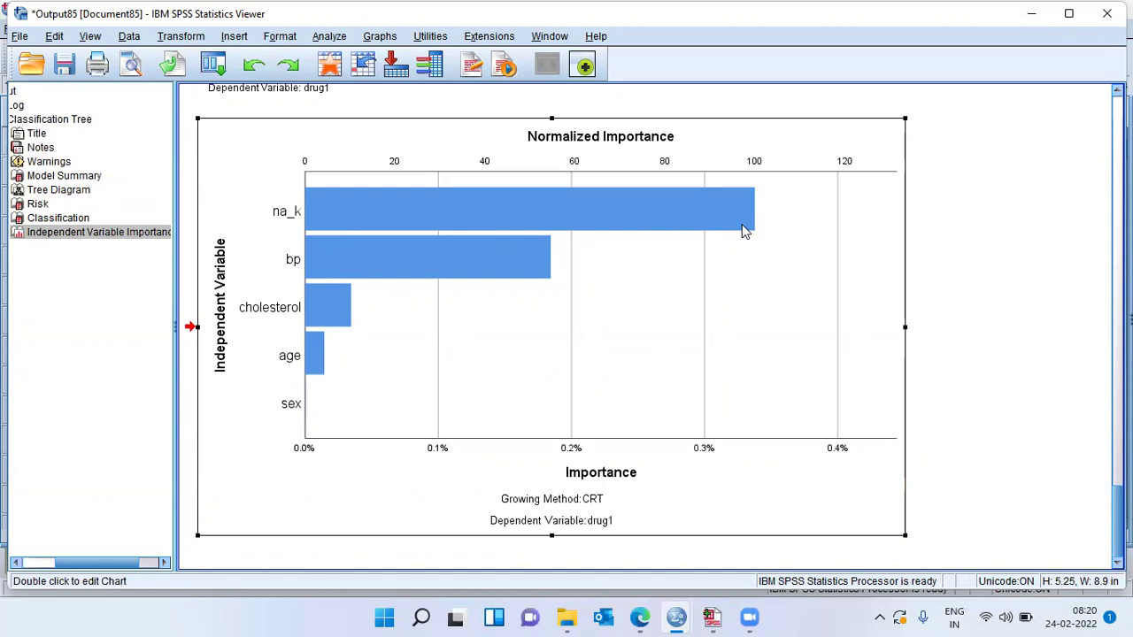
left_click(536, 277)
Step: Return to the Risk and Classification tables and select the Classification table (84.0% correct)
scroll(650, 326, "up", 5)
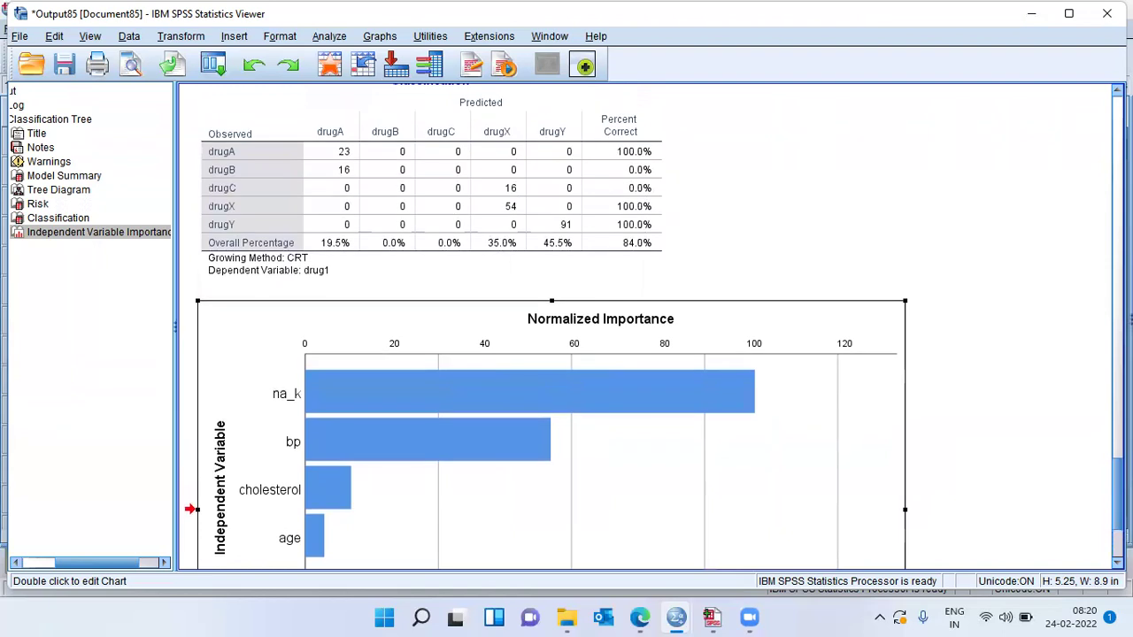
scroll(651, 326, "down", 4)
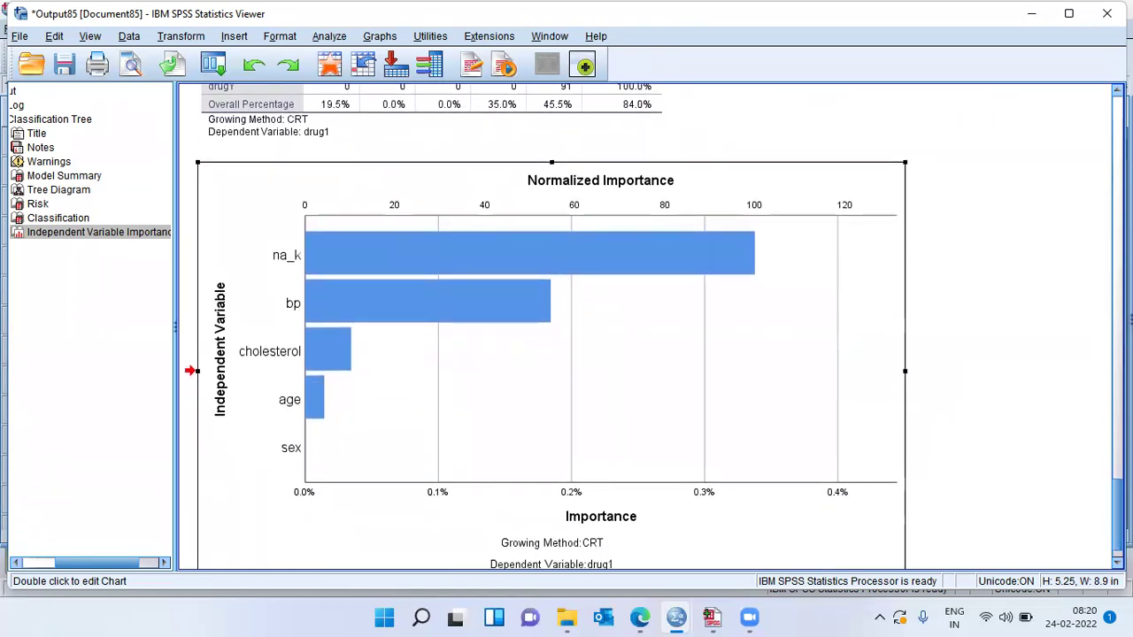
scroll(651, 326, "up", 2)
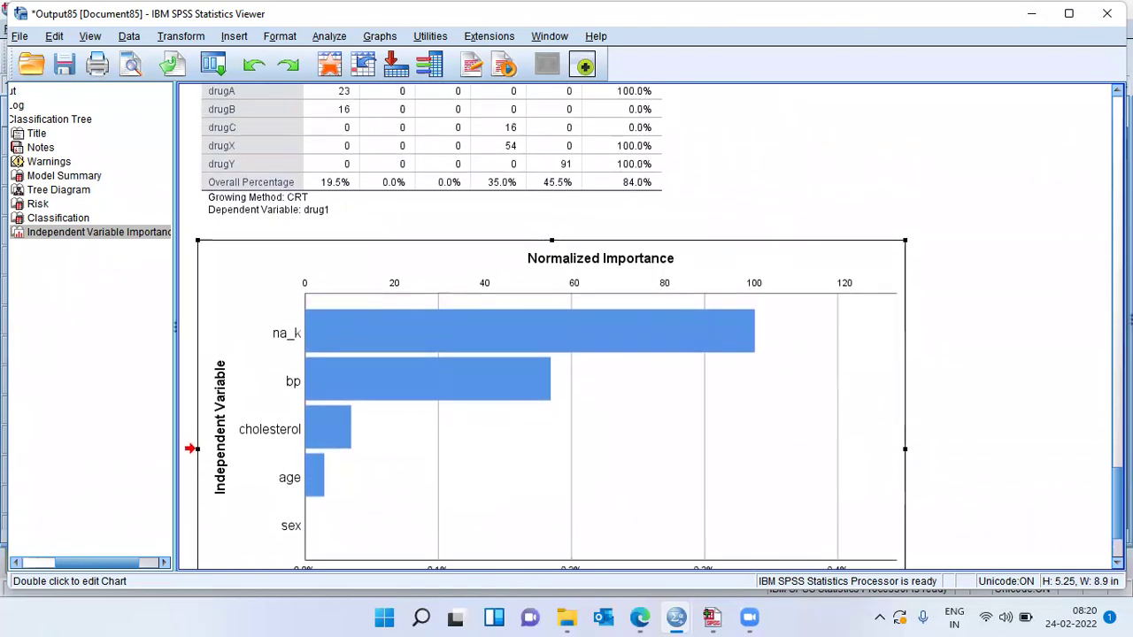
scroll(650, 326, "down", 1)
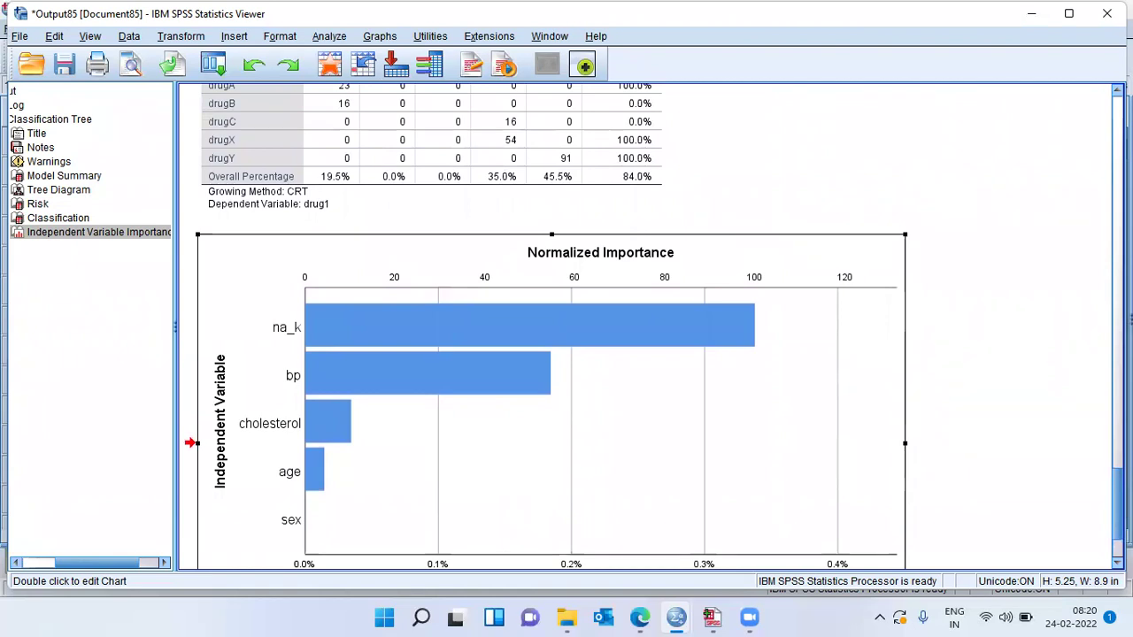
scroll(685, 350, "up", 6)
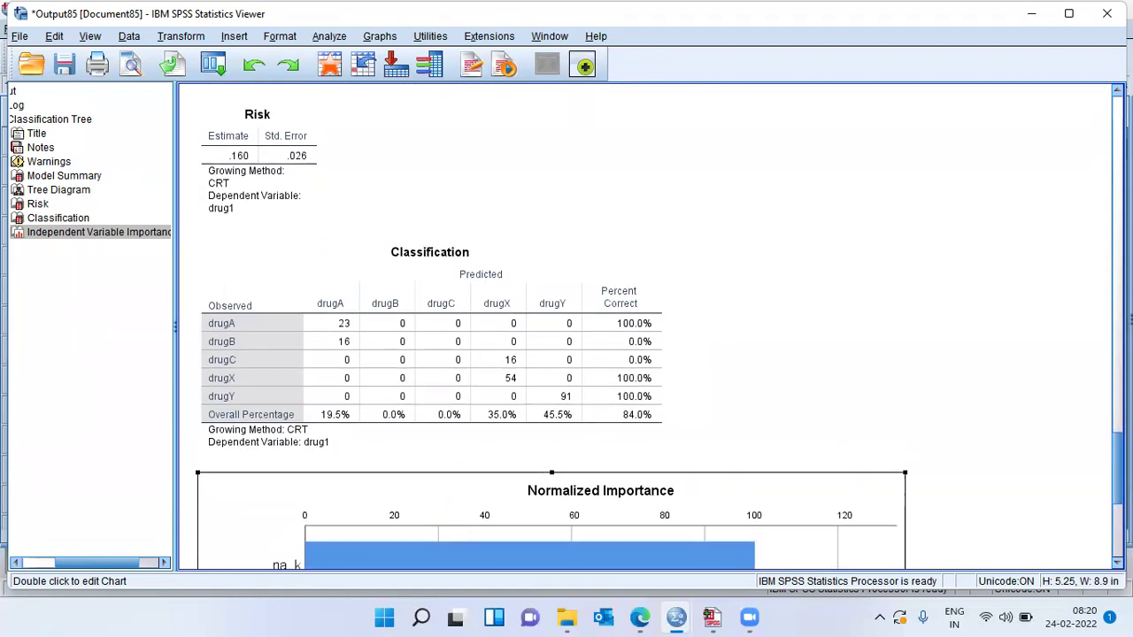
left_click(531, 354)
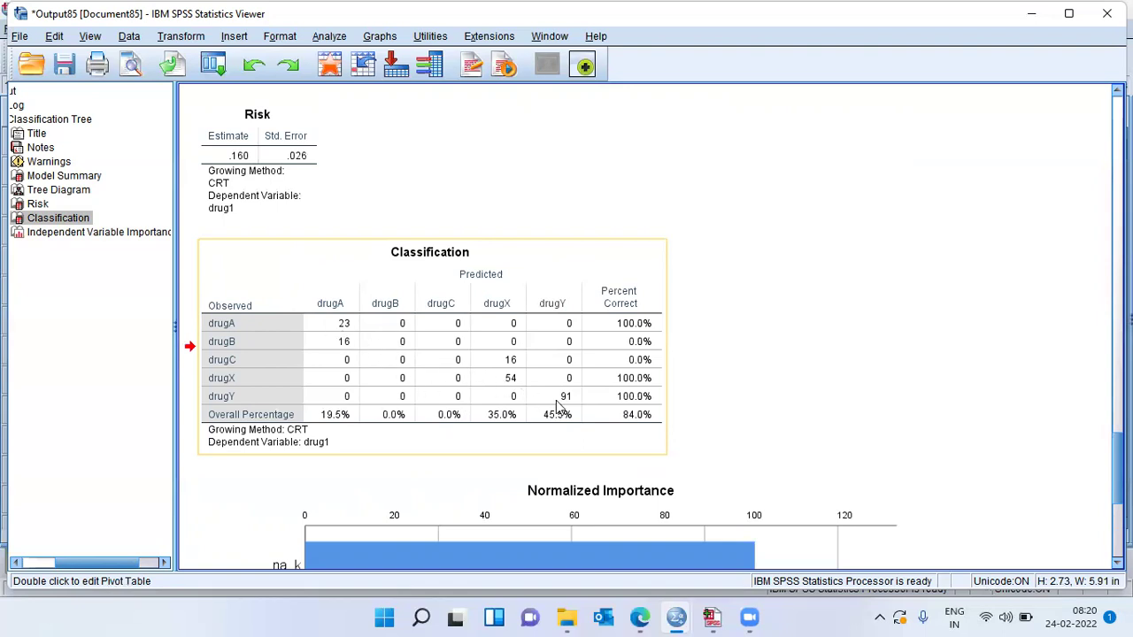
left_click(242, 243)
left_click(729, 362)
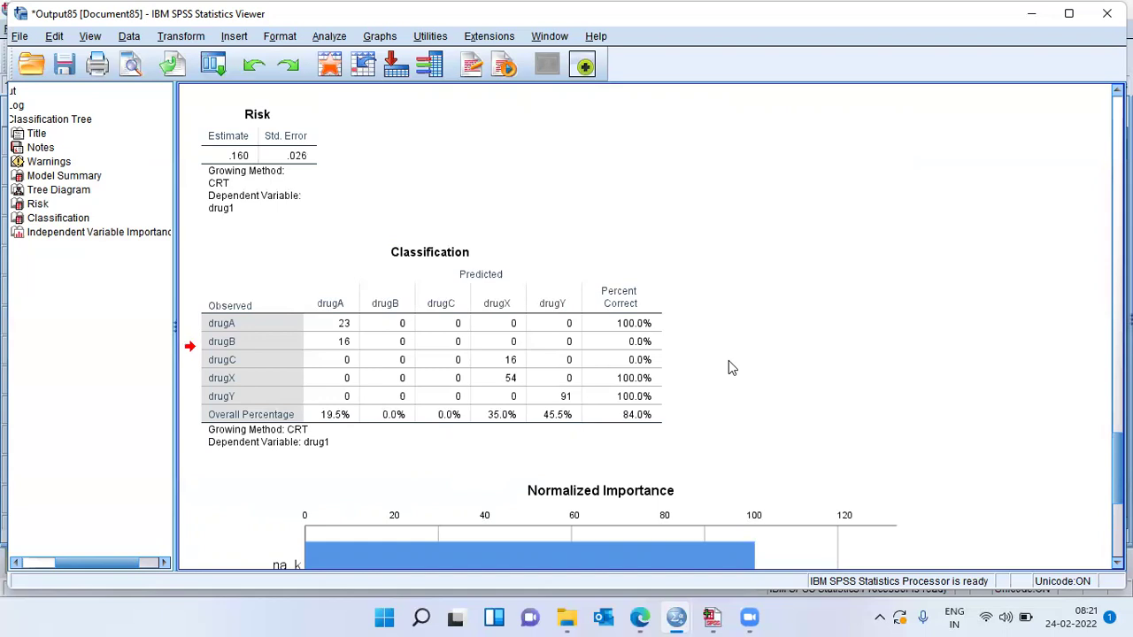
left_click(653, 325)
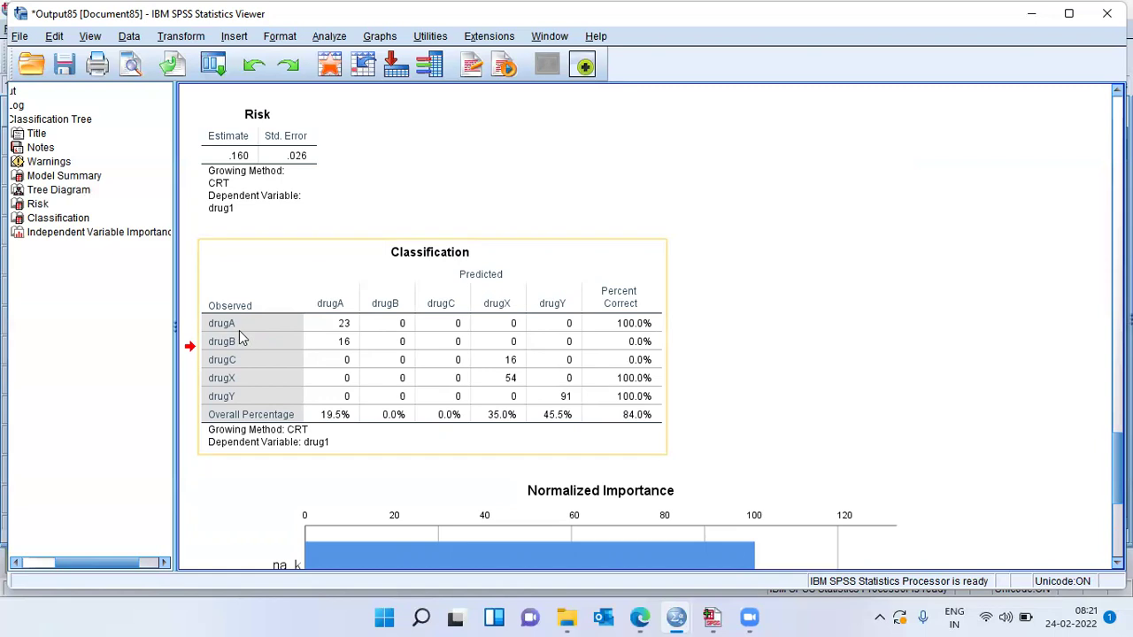
left_click(643, 338)
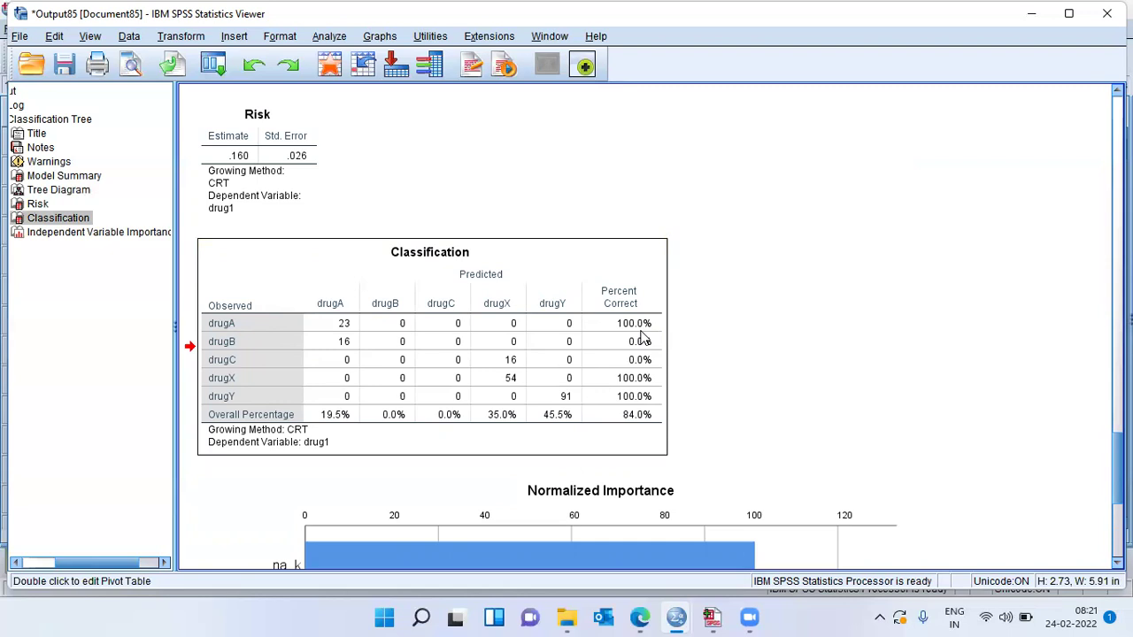
left_click(344, 339)
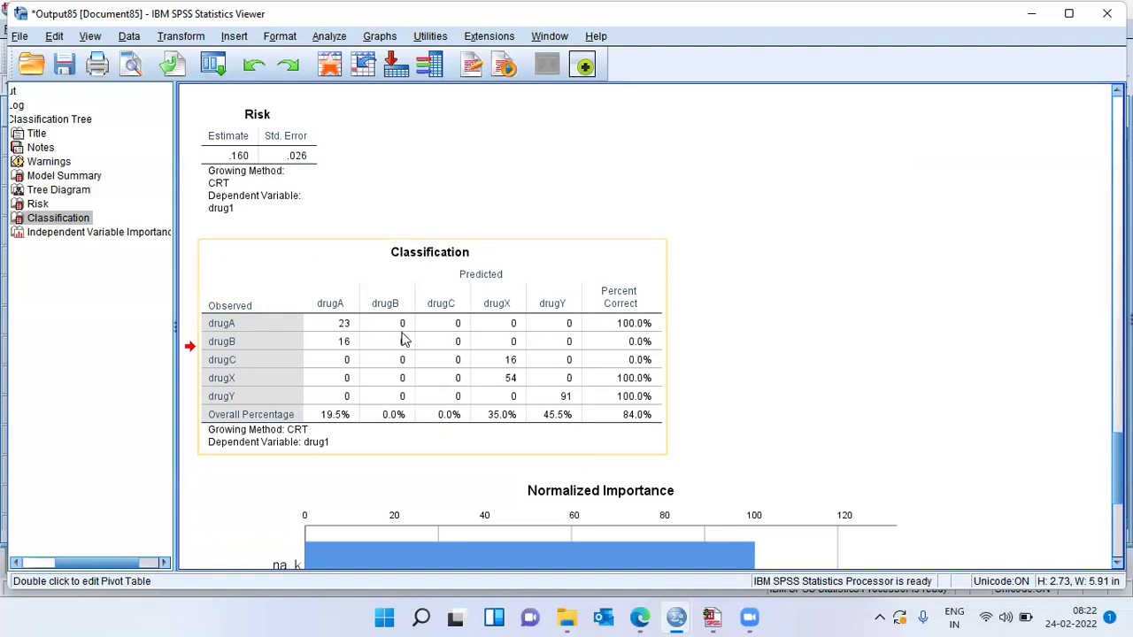
left_click(660, 330)
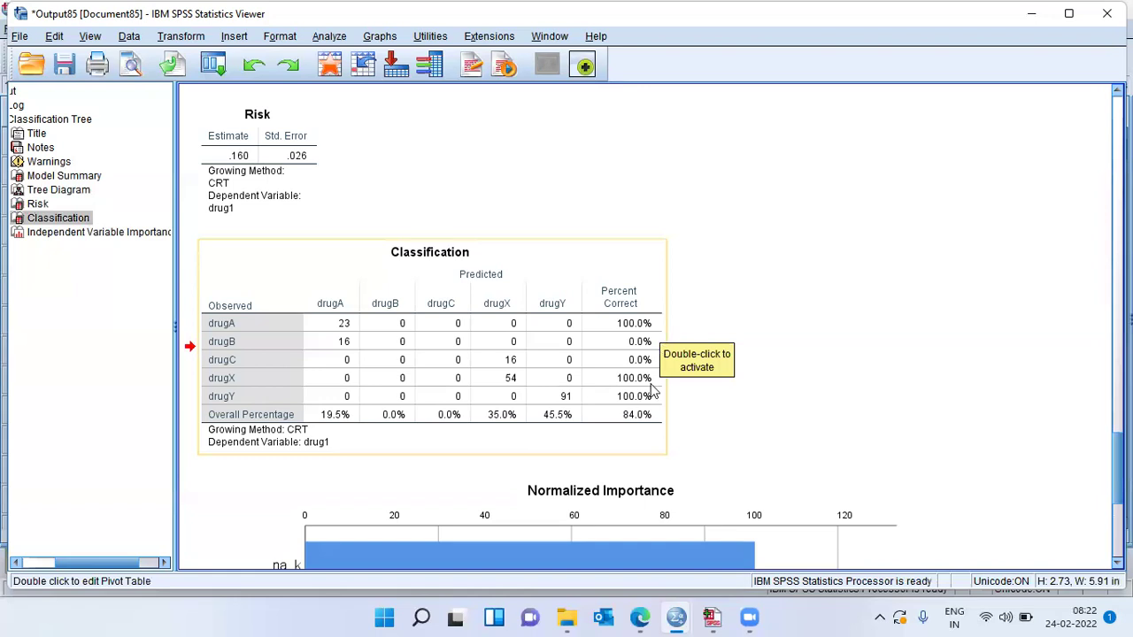
left_click(651, 387)
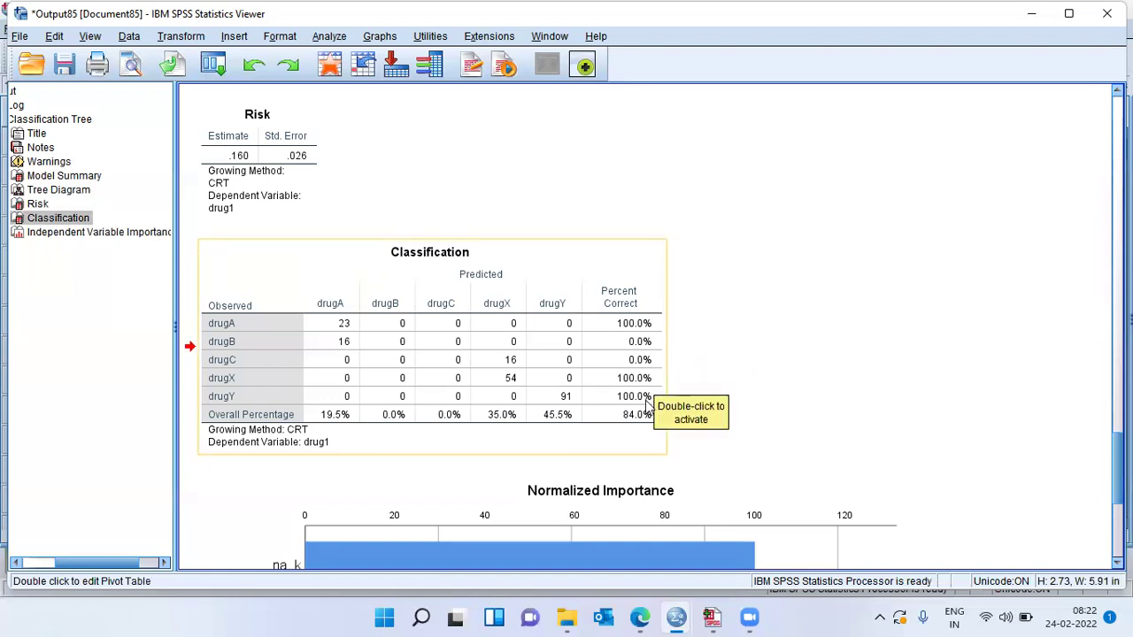
left_click(640, 405)
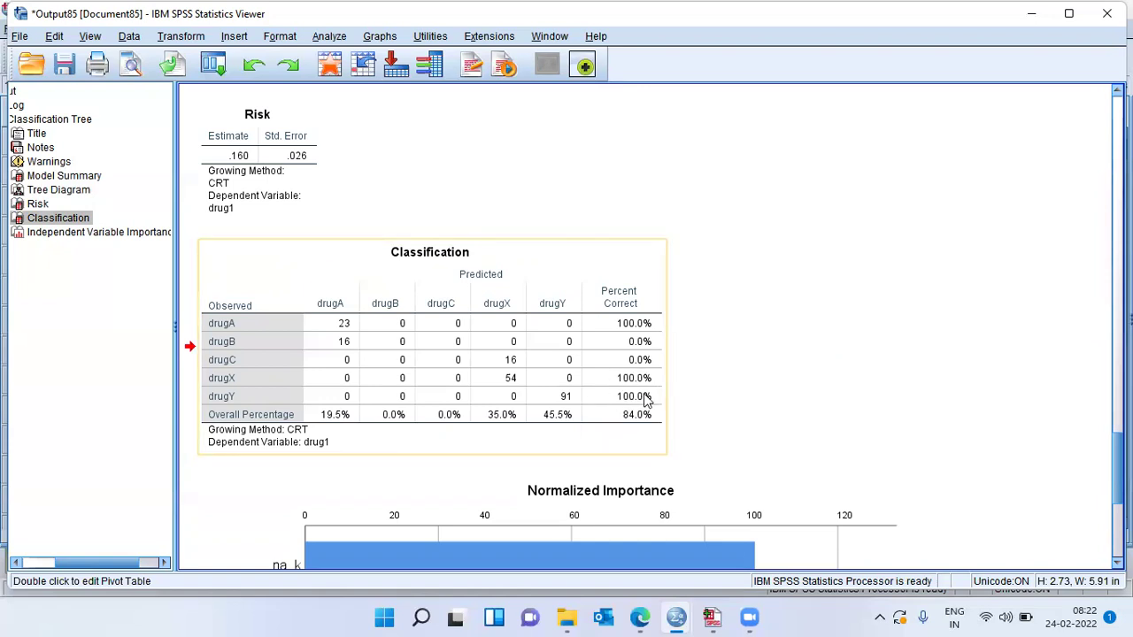
left_click(645, 343)
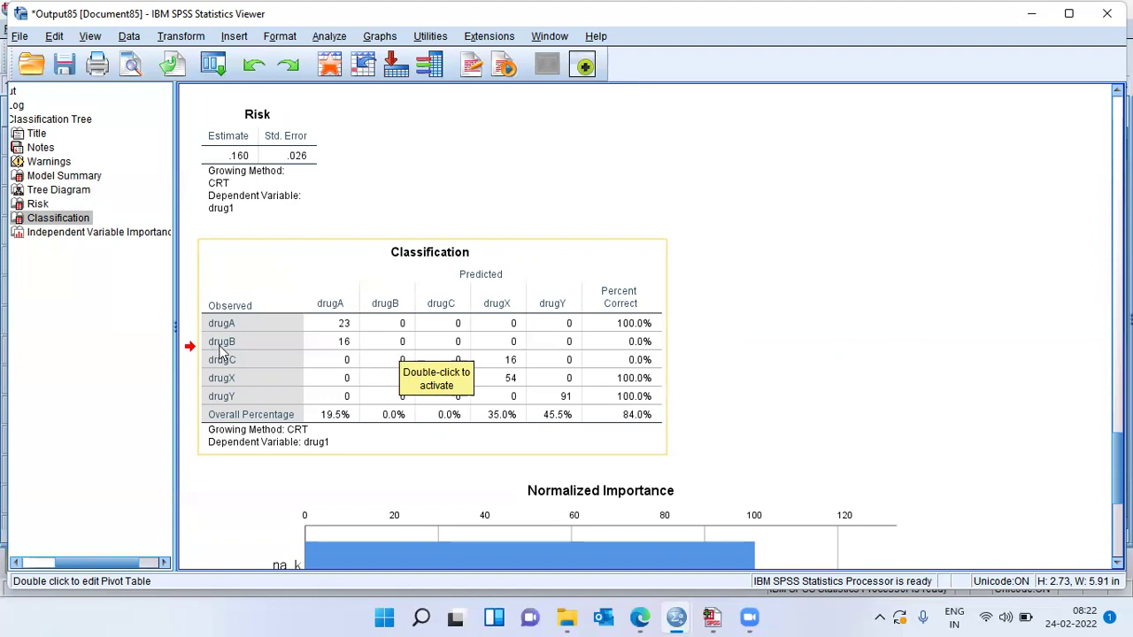
left_click(350, 352)
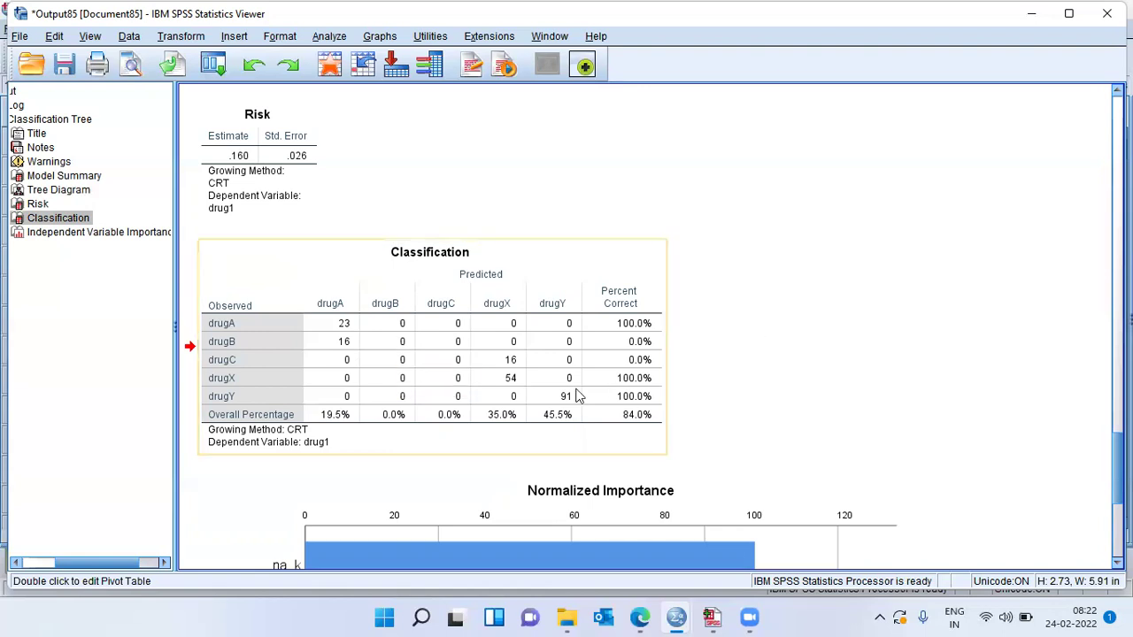
left_click(460, 368)
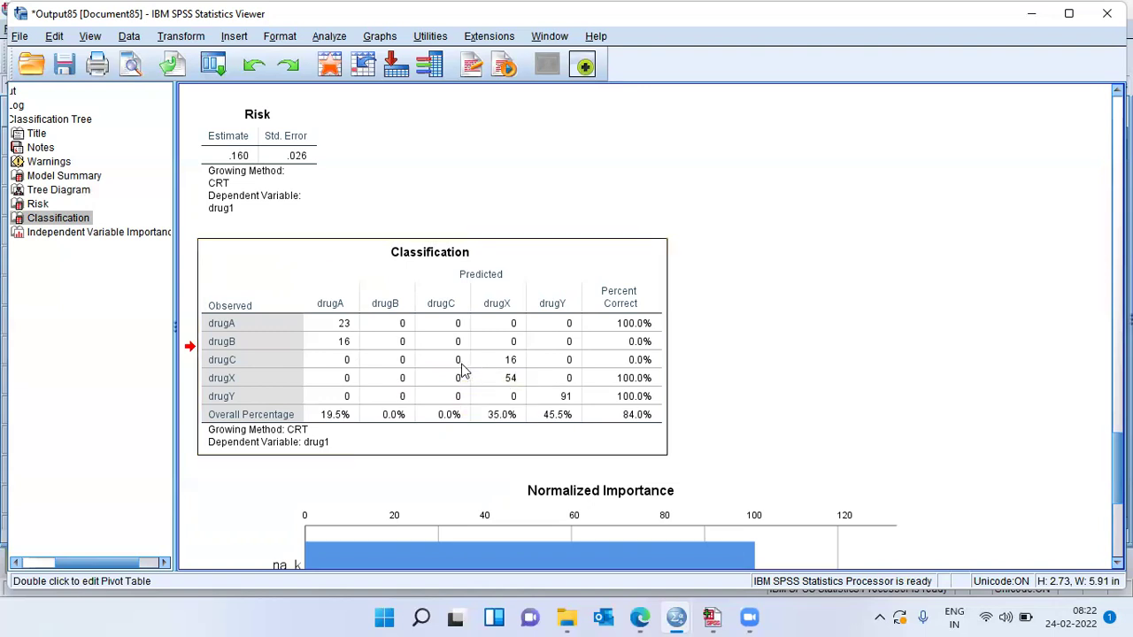
left_click(518, 373)
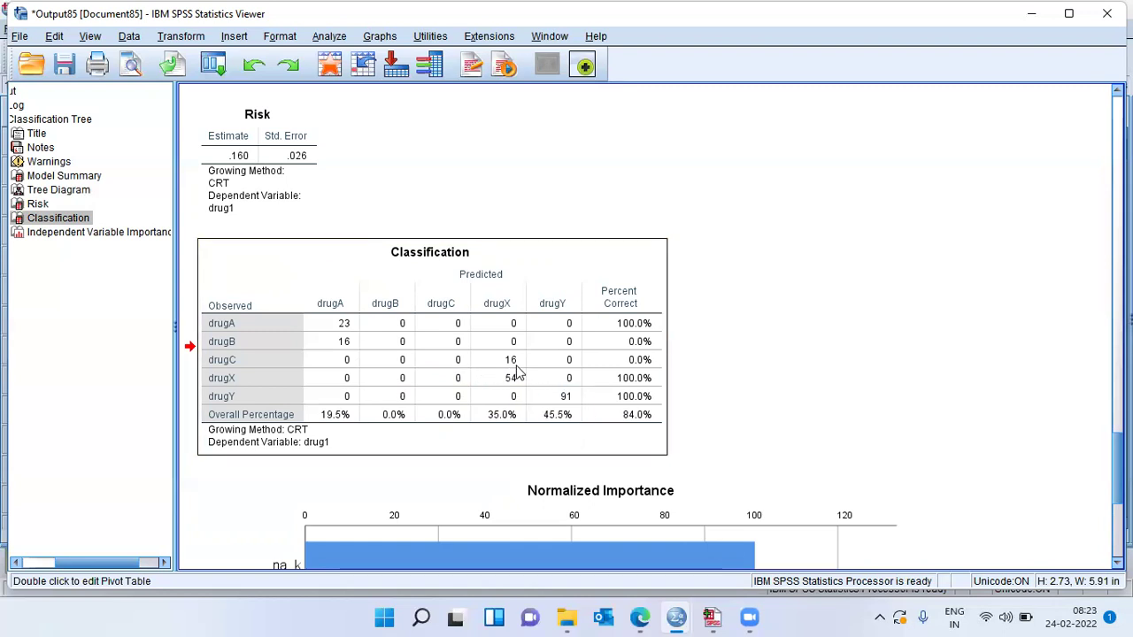
left_click(755, 390)
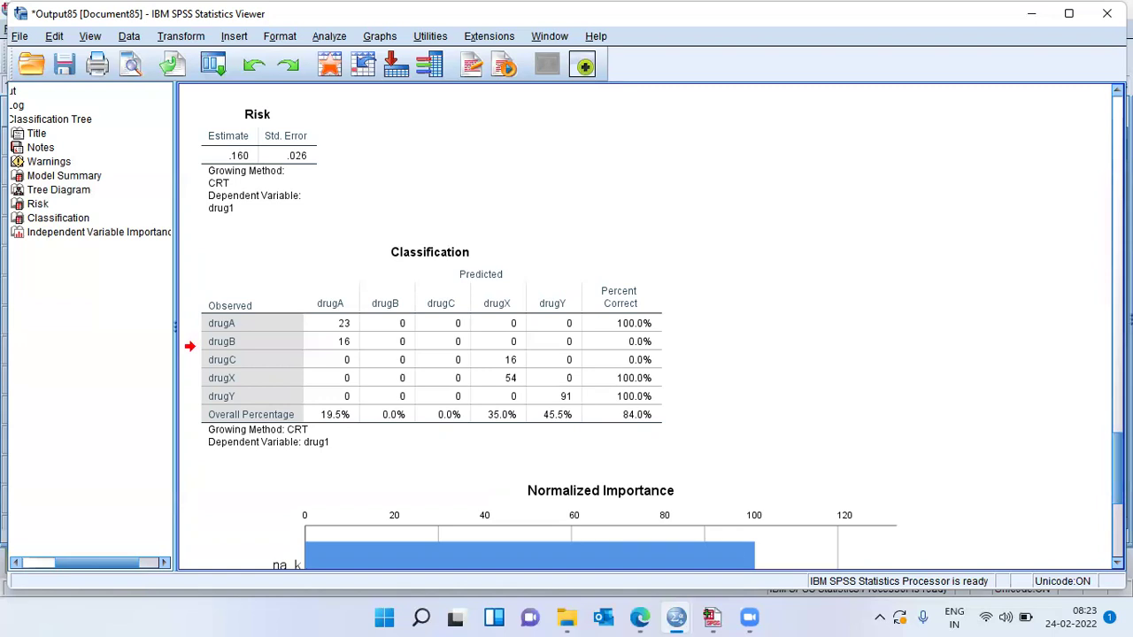
scroll(651, 328, "down", 5)
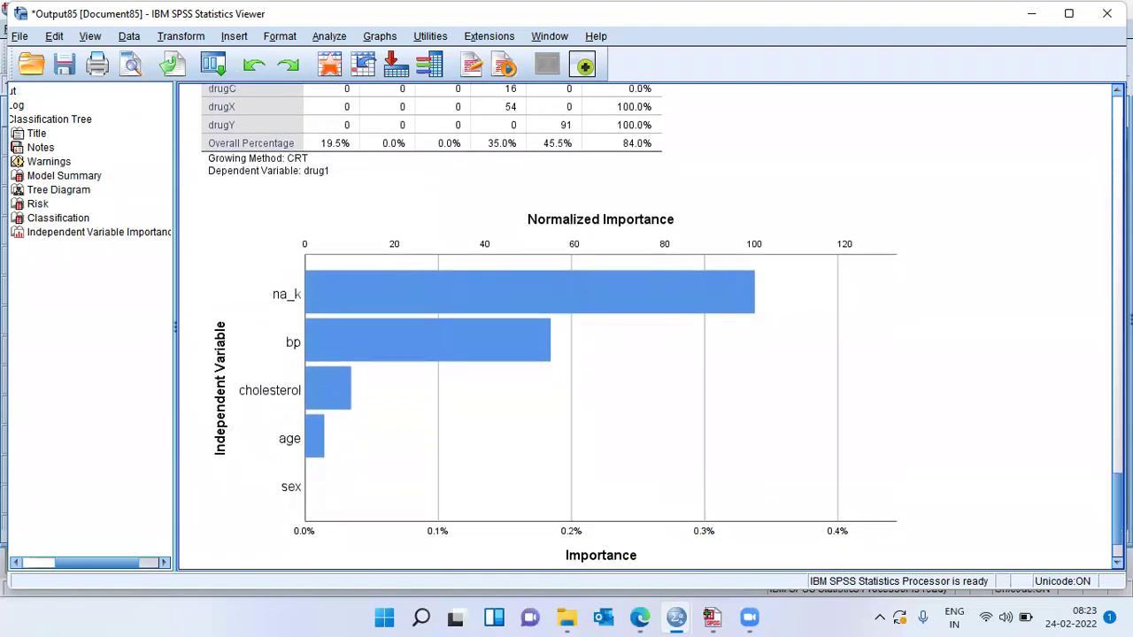
scroll(650, 327, "up", 5)
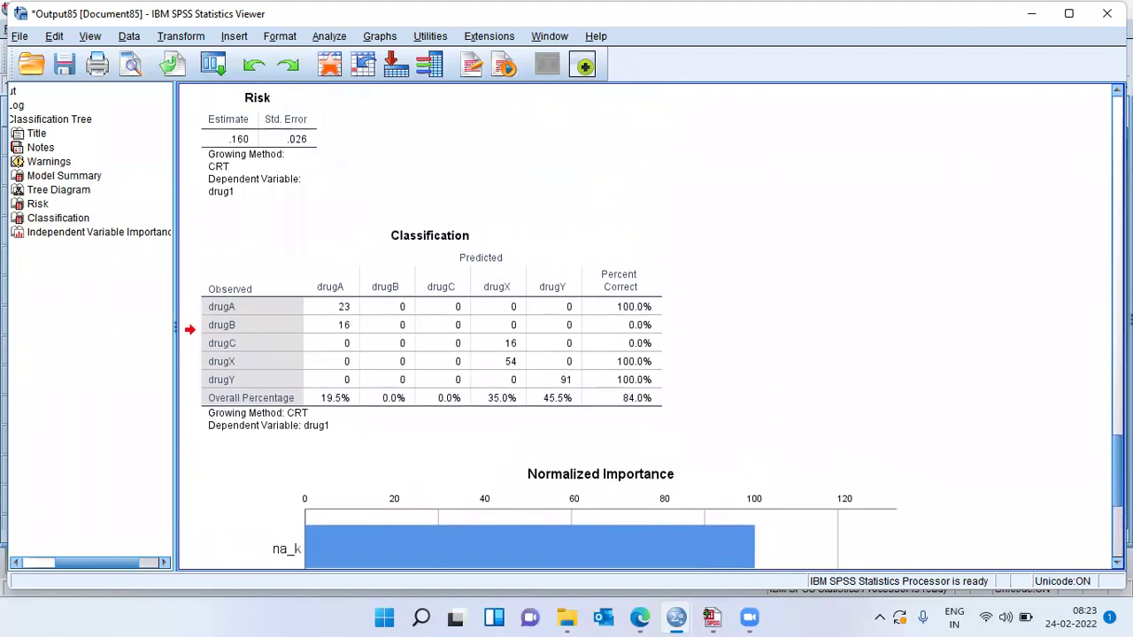
scroll(650, 327, "up", 2)
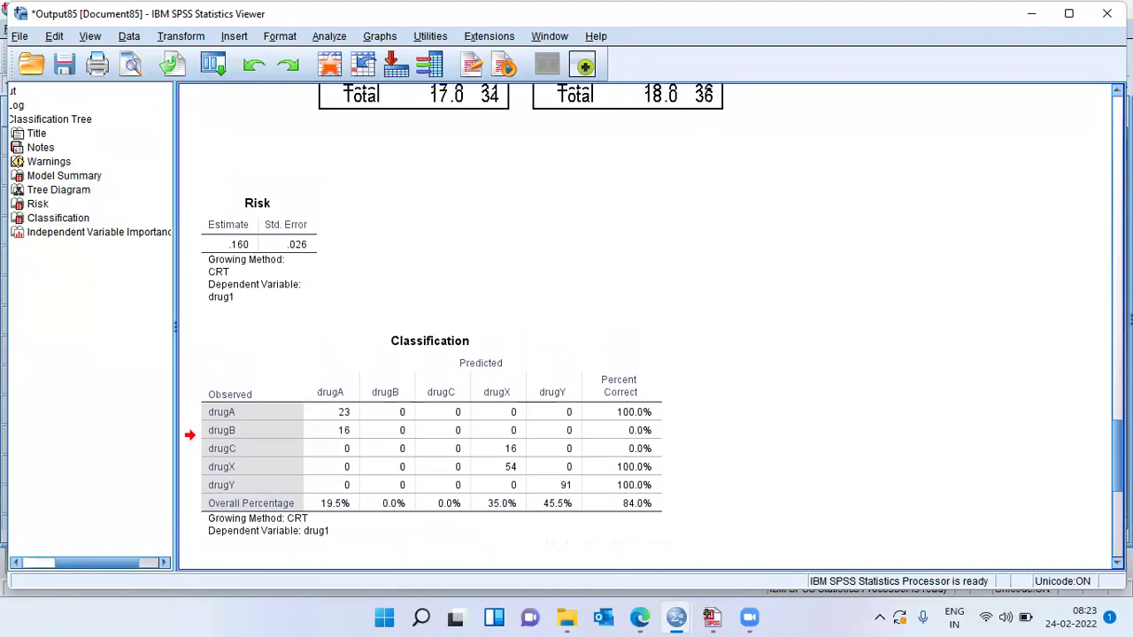
scroll(650, 328, "down", 1)
scroll(220, 567, "down", 2)
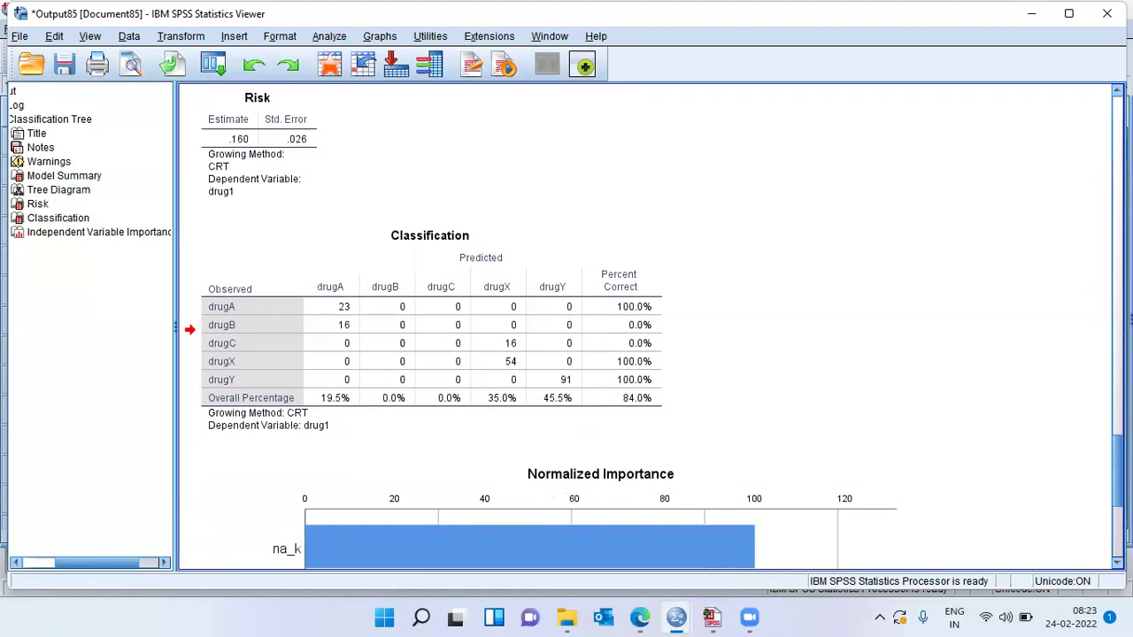